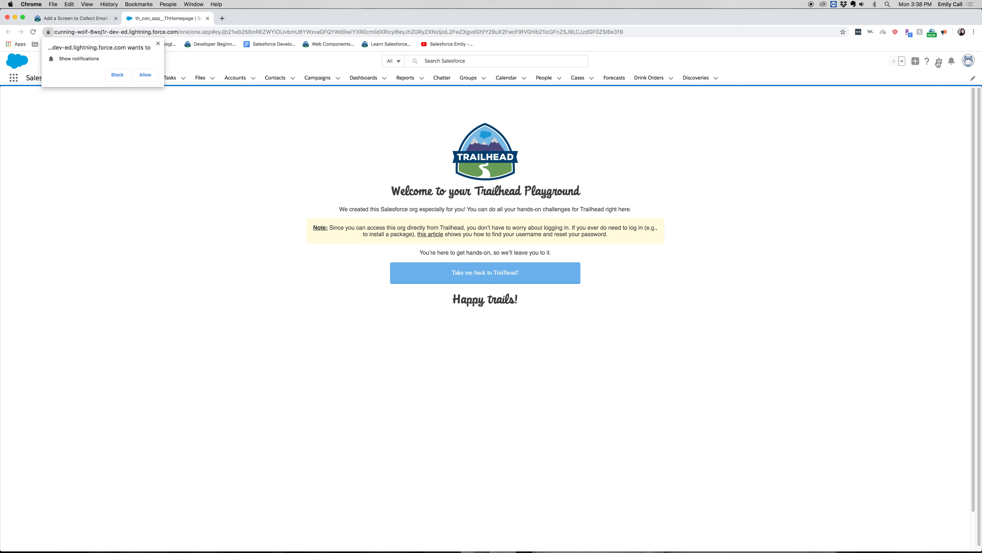
- Open Setup, dismiss the notification request, and find and open the Flows page under Process Automation
click(938, 61)
click(930, 85)
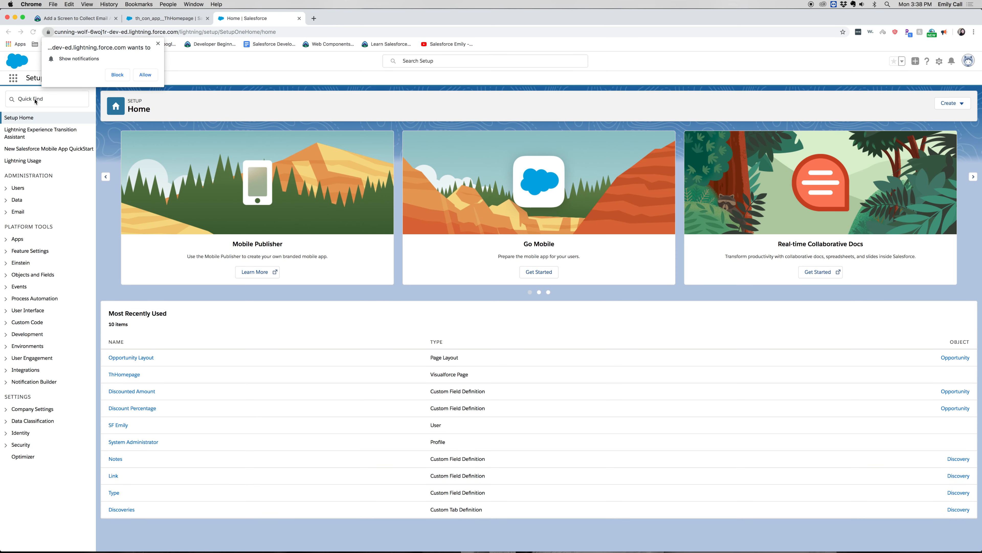
click(158, 43)
click(60, 99)
text(f)
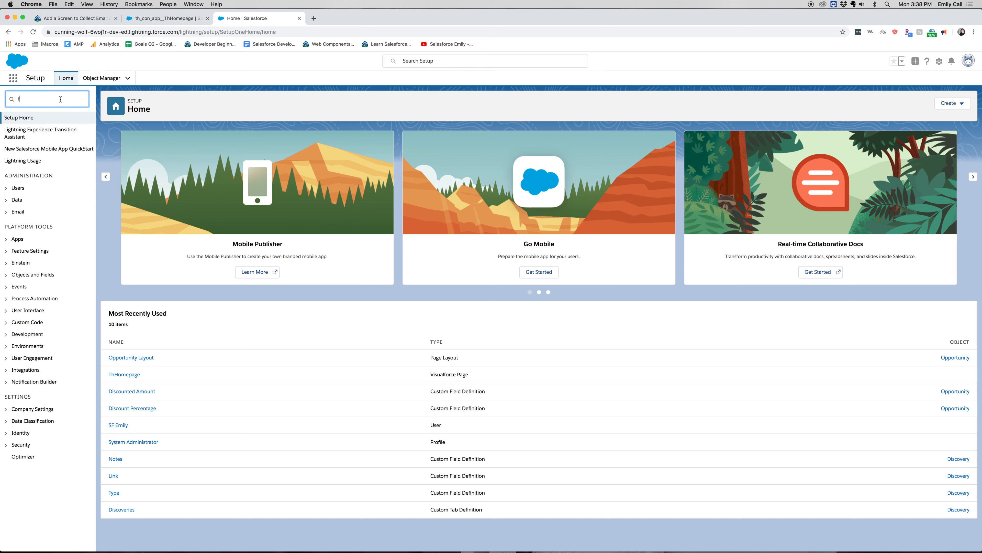
text(lo)
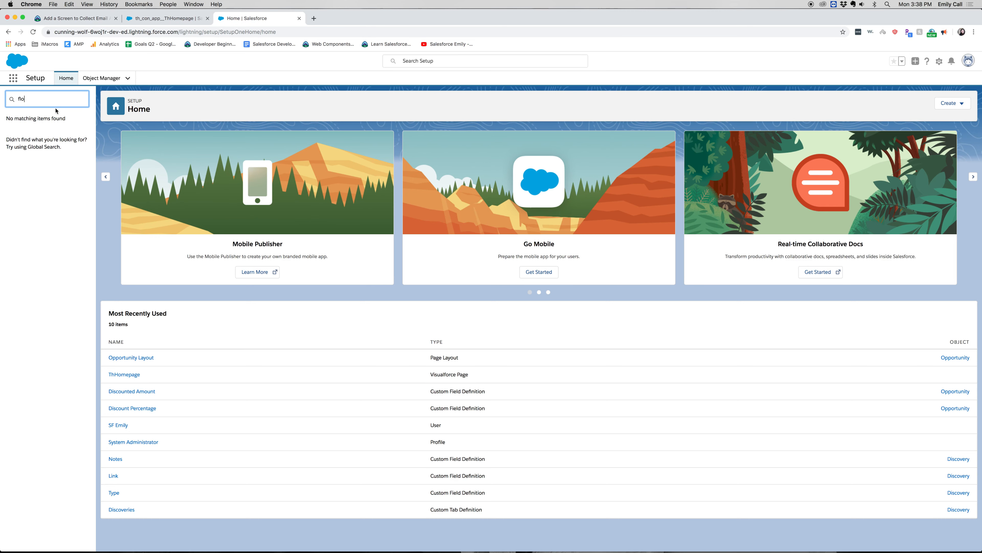
click(35, 170)
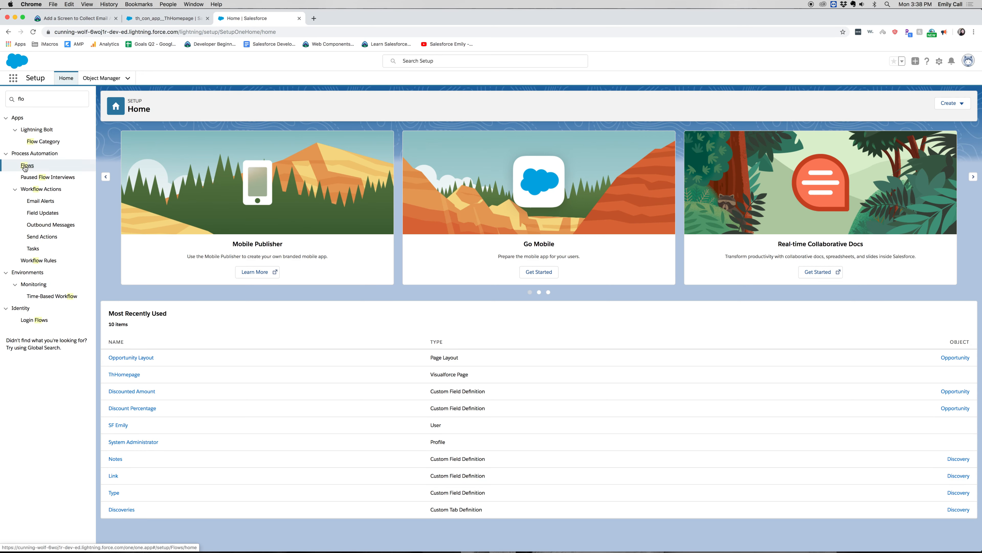
click(24, 166)
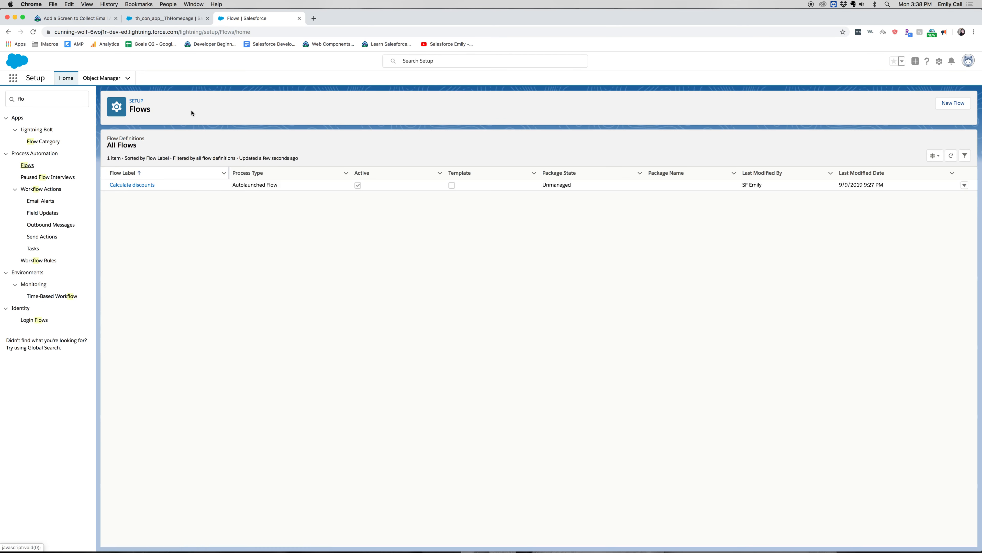
- Create a new Screen Flow and place a Screen element on the canvas beside Start
click(953, 103)
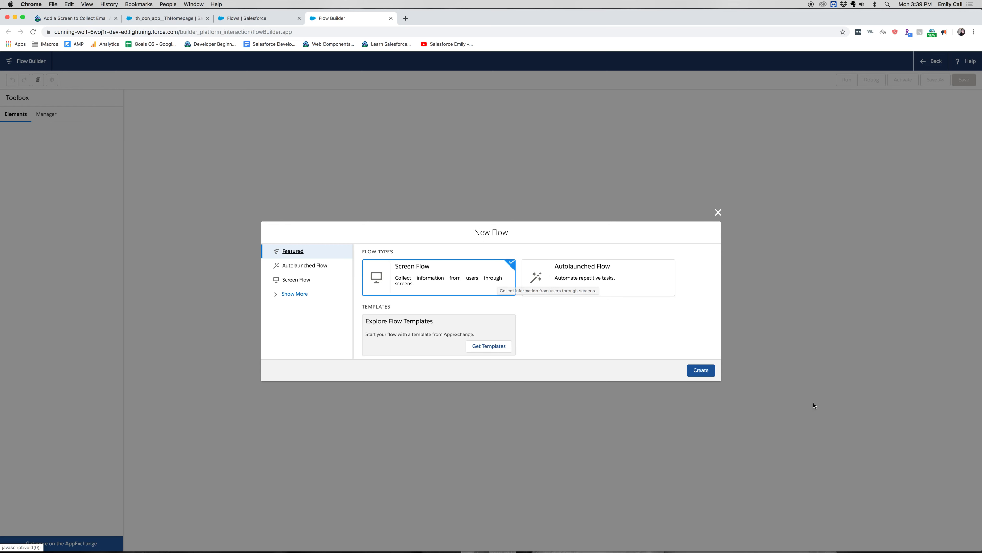
click(708, 373)
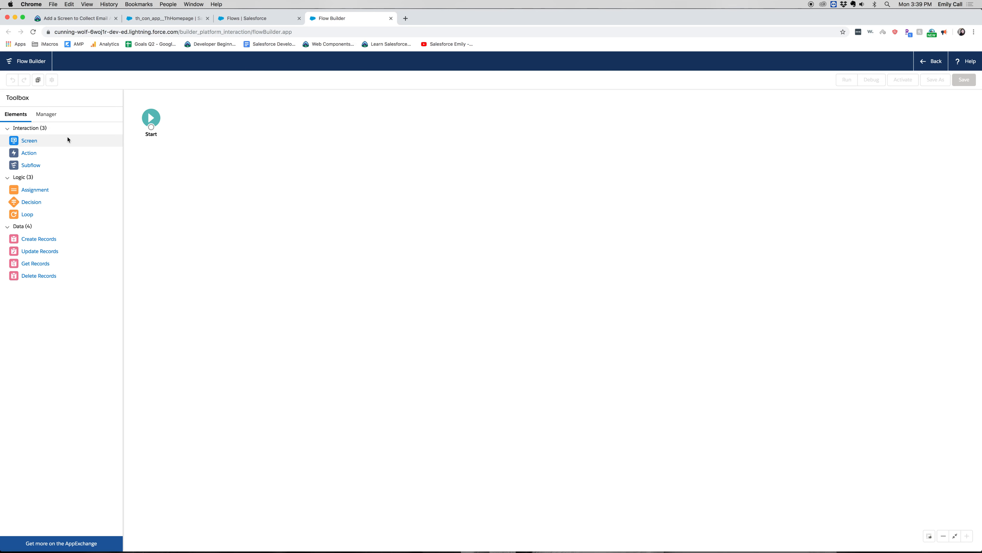
drag(52, 140, 225, 116)
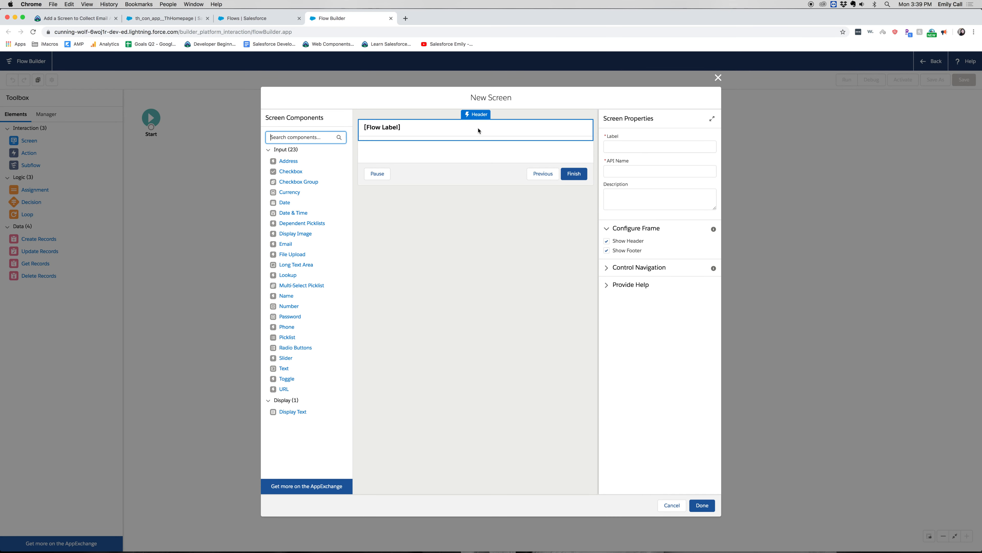
- Label the new screen "Collect Usernames" and accept the API name Collect_Usernames
click(609, 144)
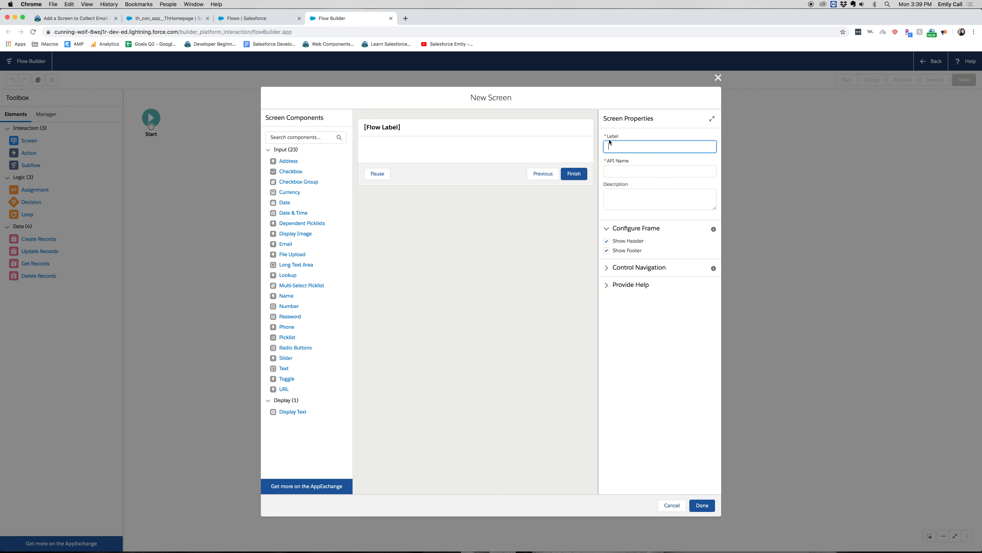
text(Collect Usernames)
key(Tab)
key(Tab)
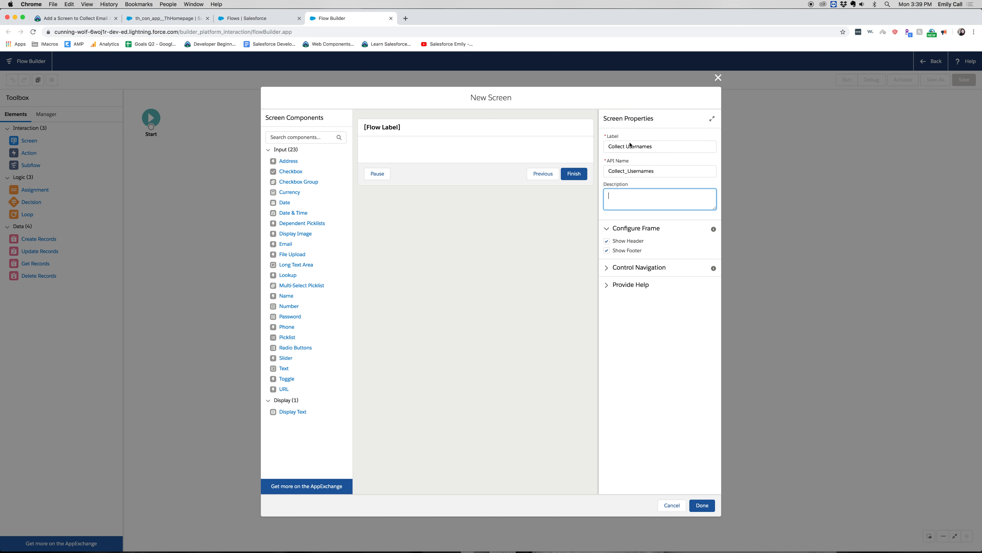
- Disable Previous and Pause in the screen's navigation controls, leaving only Next or Finish enabled
click(618, 267)
click(612, 292)
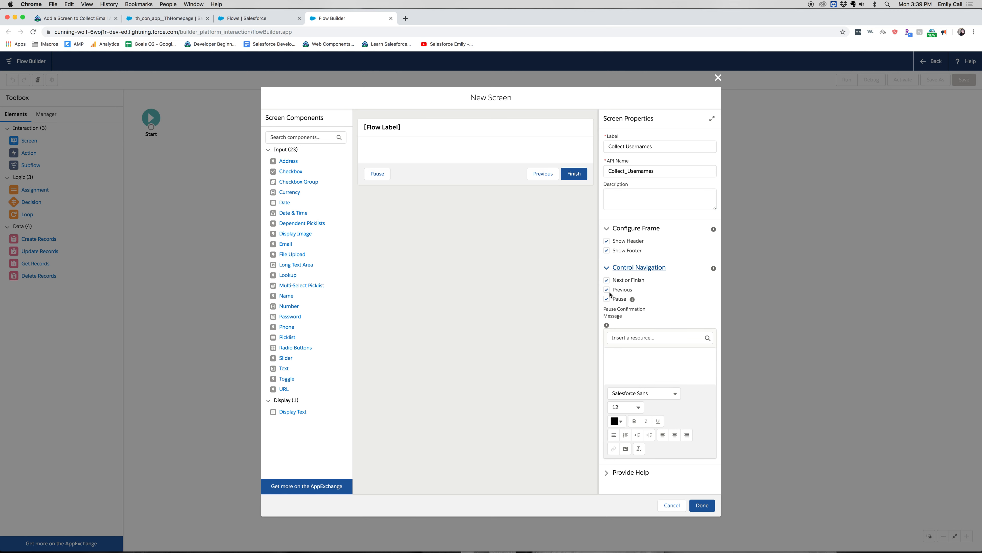
click(609, 300)
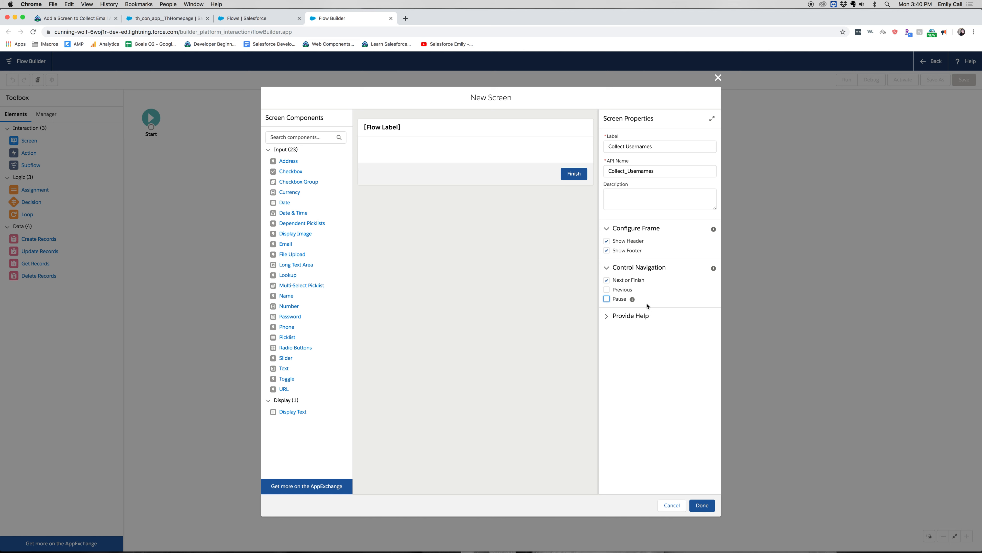
- Add a Display Text component to the screen and set its API name to EnterUsernames
drag(295, 412, 472, 157)
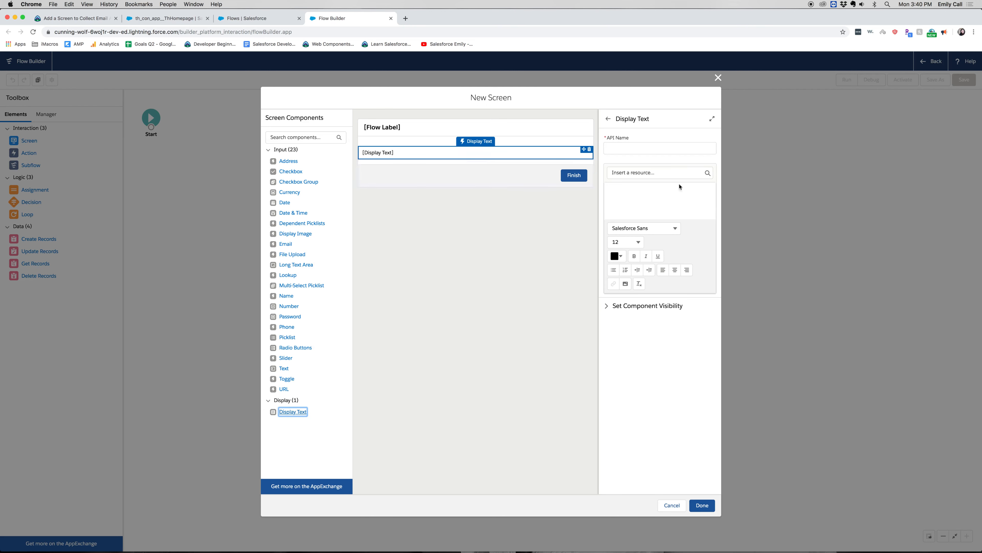
click(673, 145)
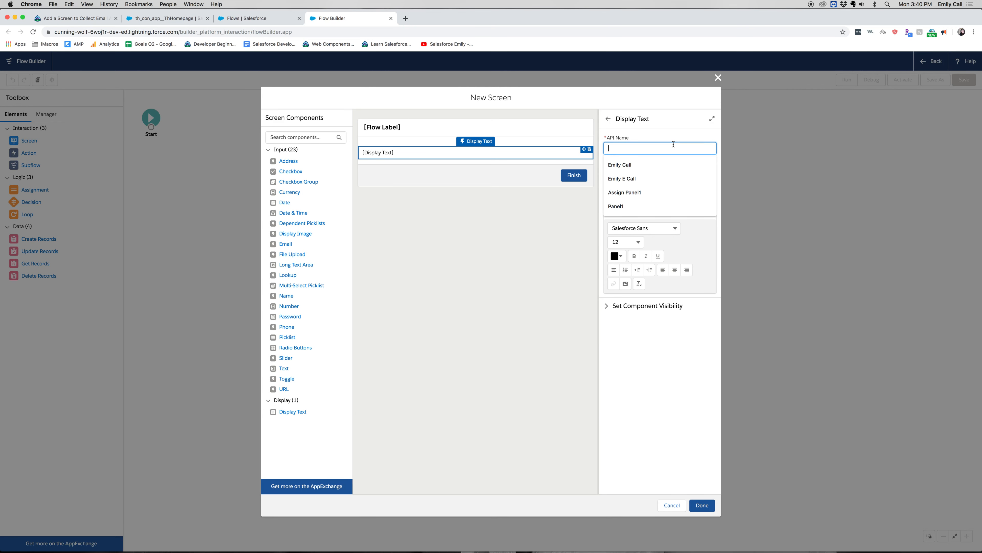
text(Enter)
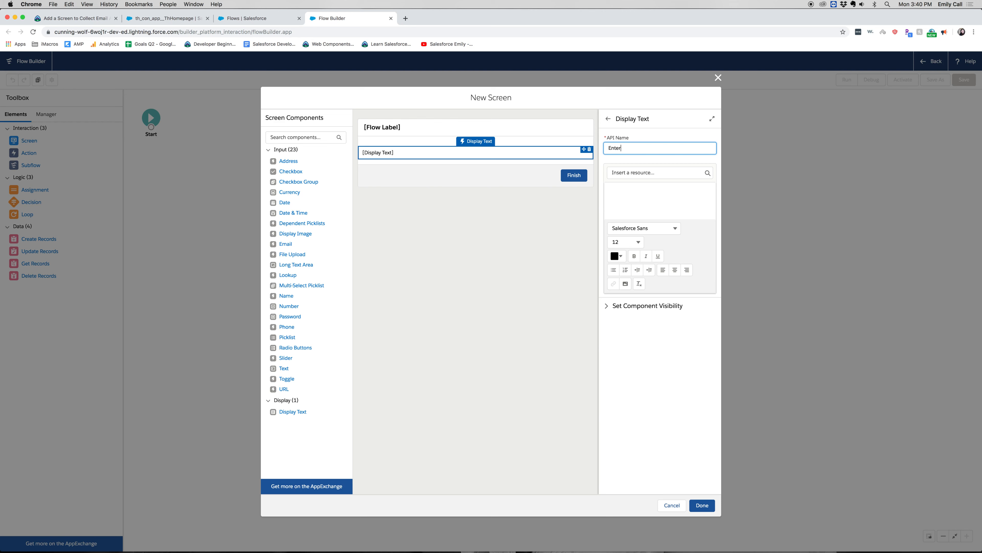
text(Username)
key(Tab)
key(Tab)
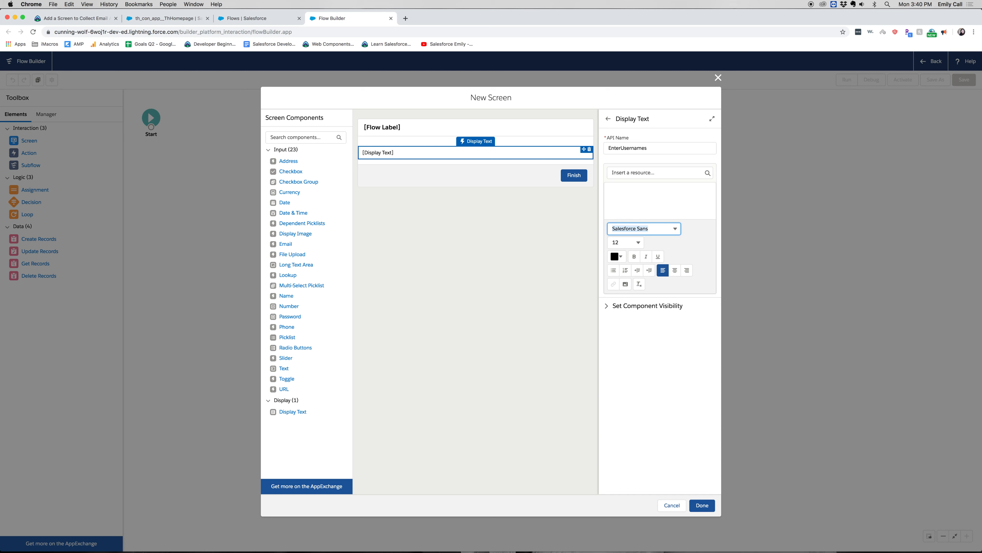
- Copy the two-line message beginning "So you need to reassign some accounts?" from the Trailhead instructions into the EnterUsernames display text
click(661, 216)
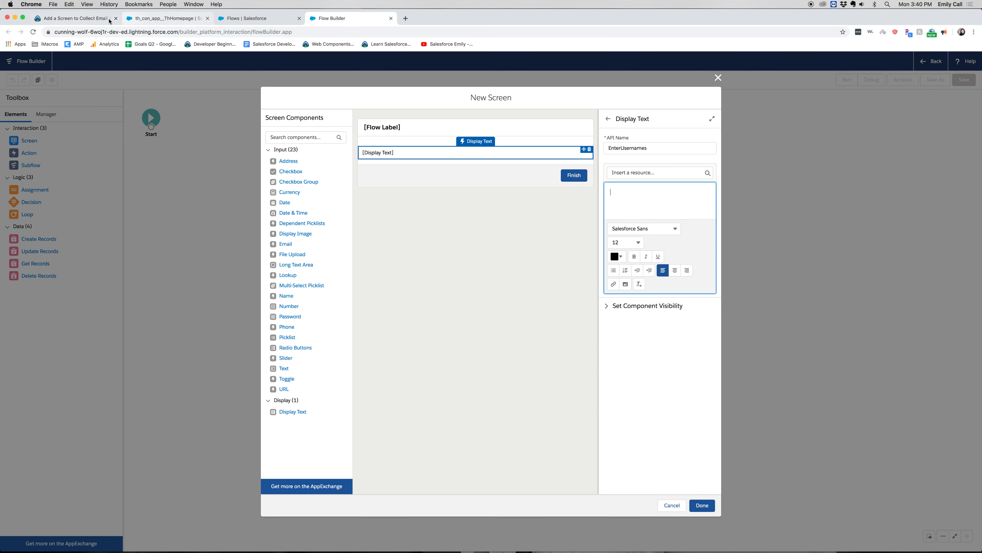
click(103, 22)
scroll(449, 318, up, 10)
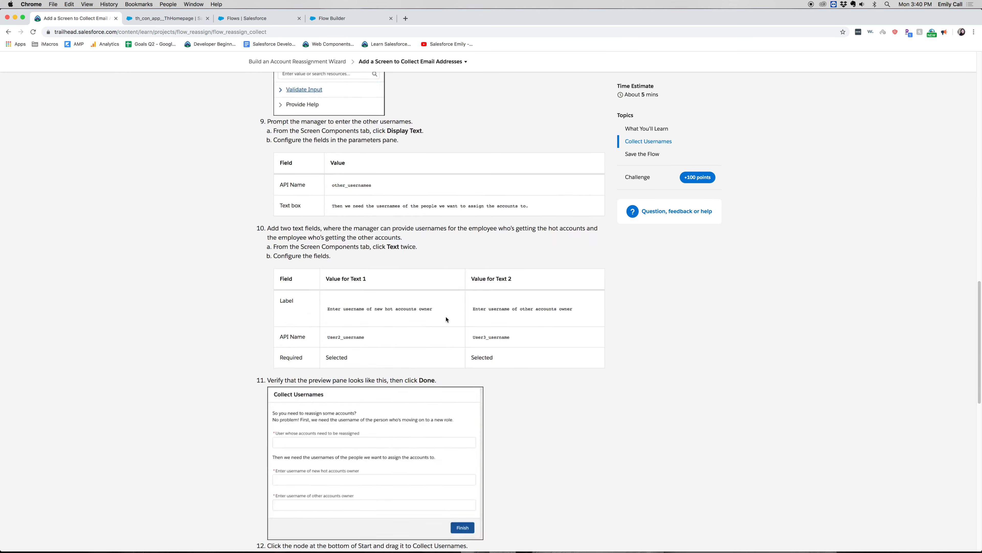
scroll(446, 319, up, 5)
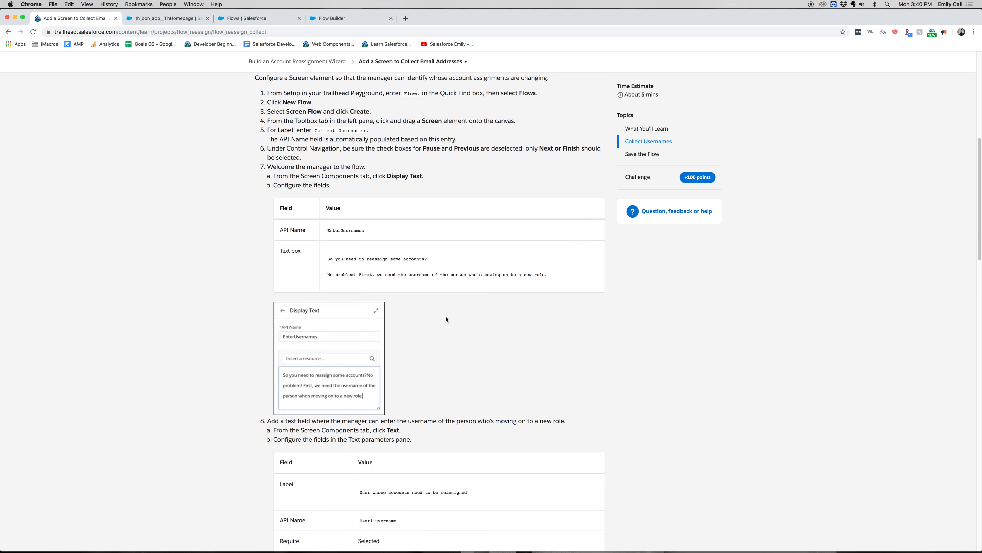
drag(547, 275, 324, 260)
key(super+c)
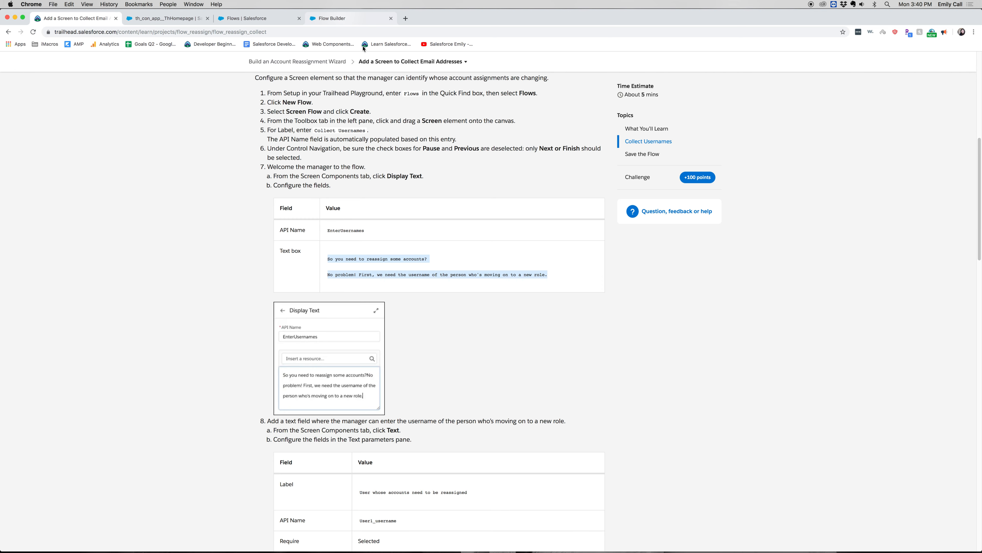
click(344, 19)
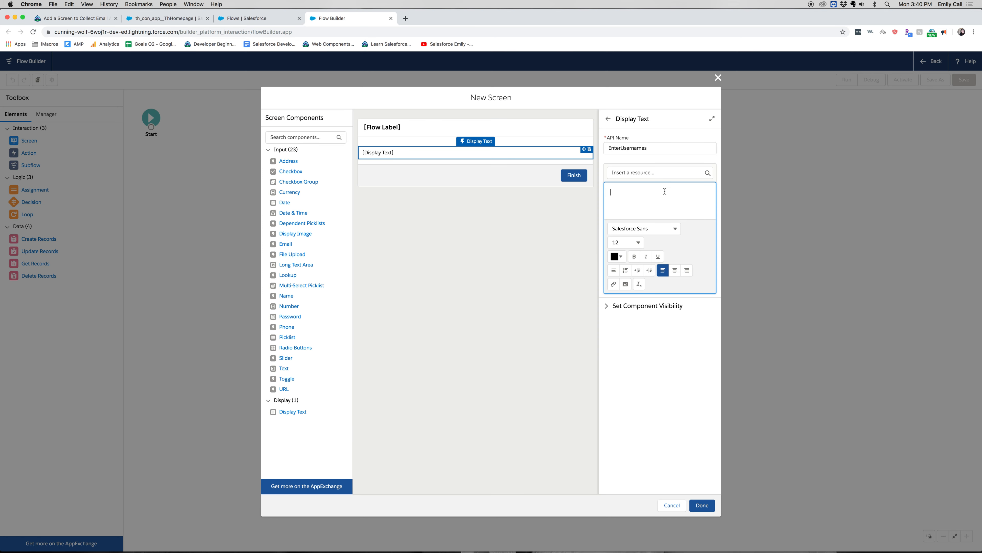
key(super+v)
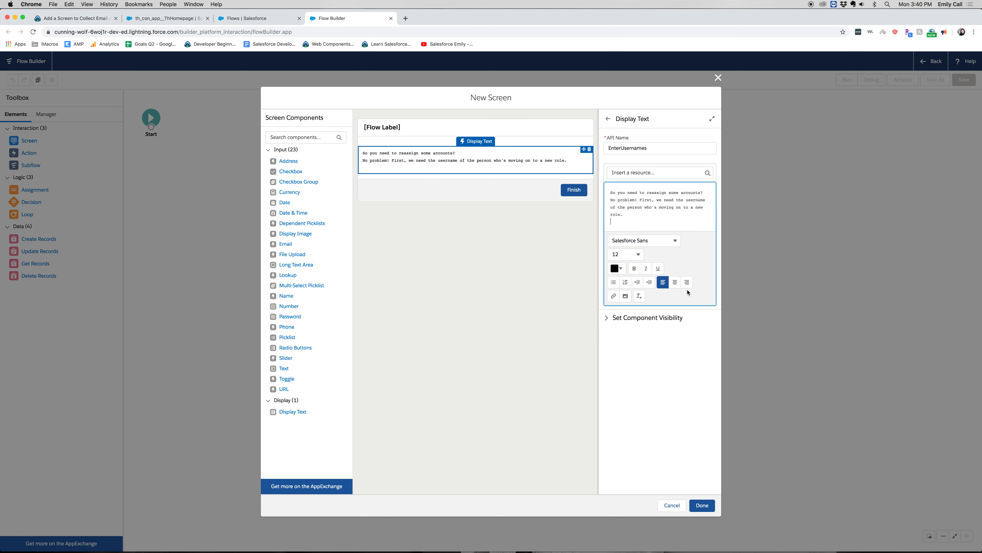
click(477, 327)
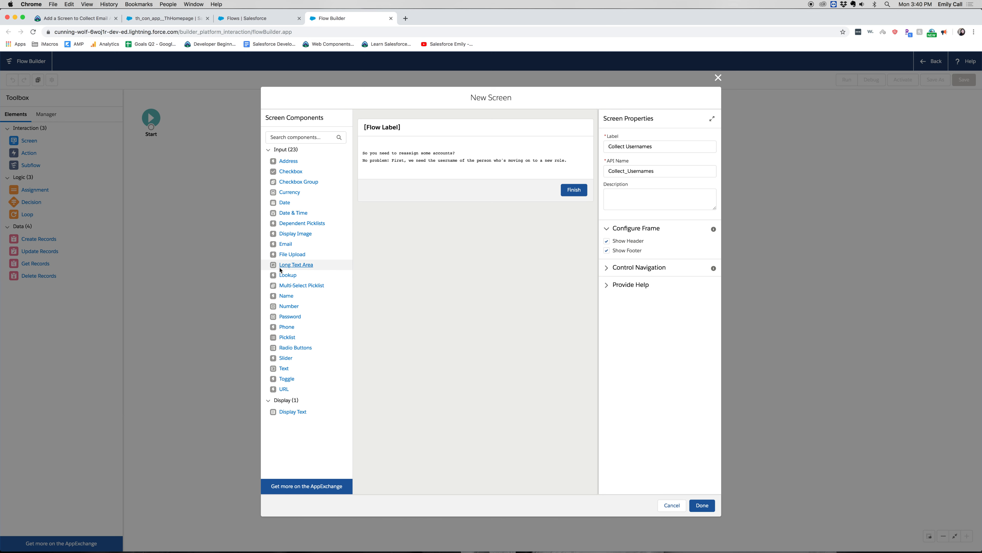
- Add a Text input below the welcome message and label it "User whose accounts need to be reassigned", copied from the Trailhead instructions
drag(284, 368, 456, 173)
click(655, 144)
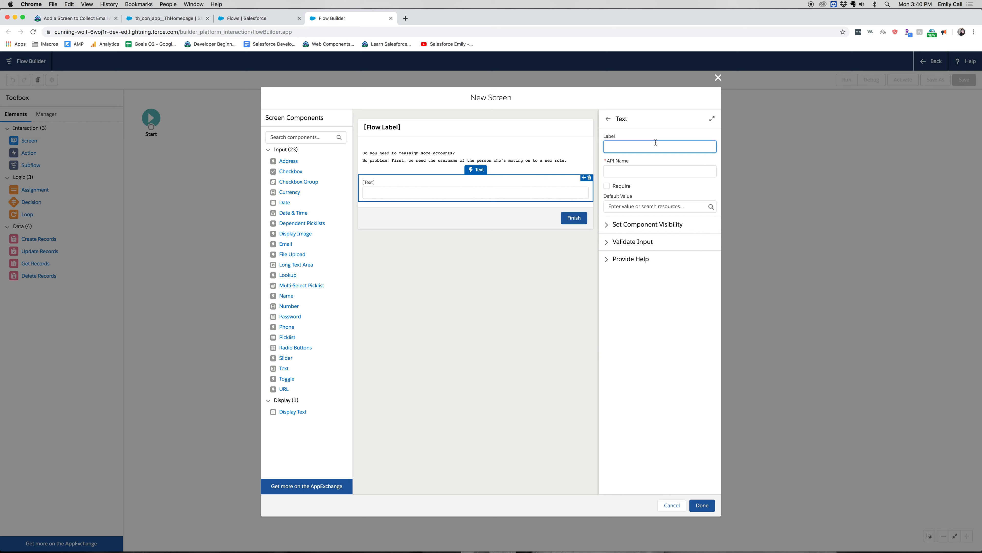
click(96, 20)
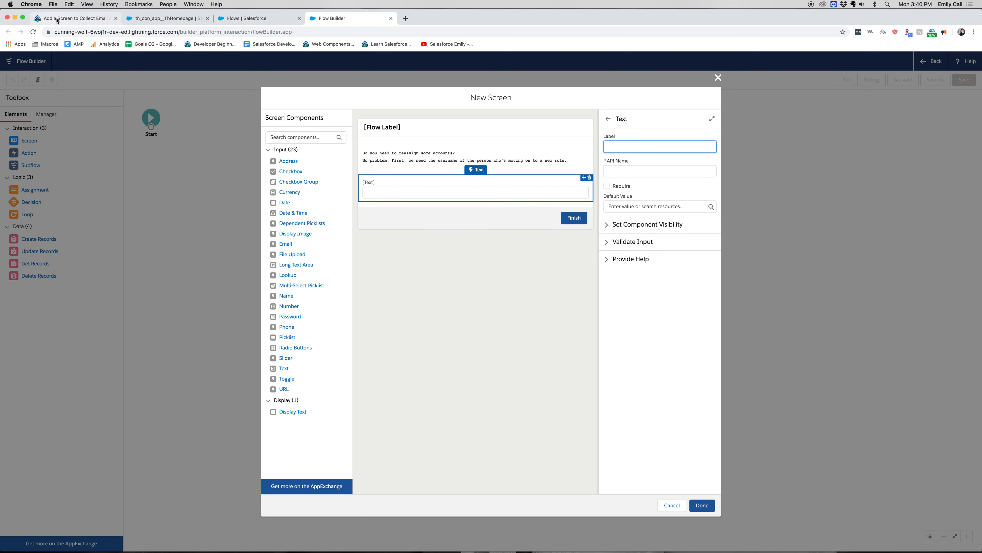
drag(476, 361, 355, 366)
key(super+c)
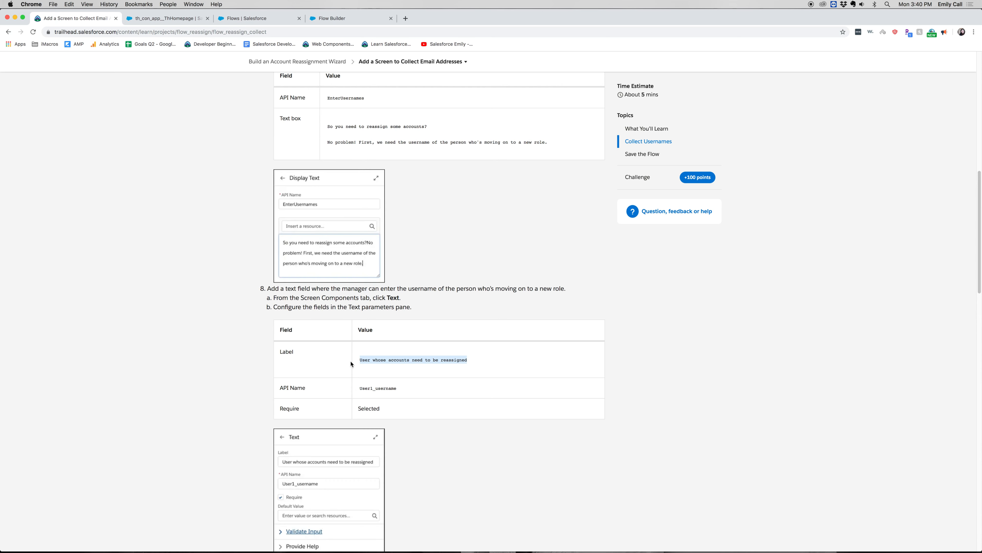
click(355, 20)
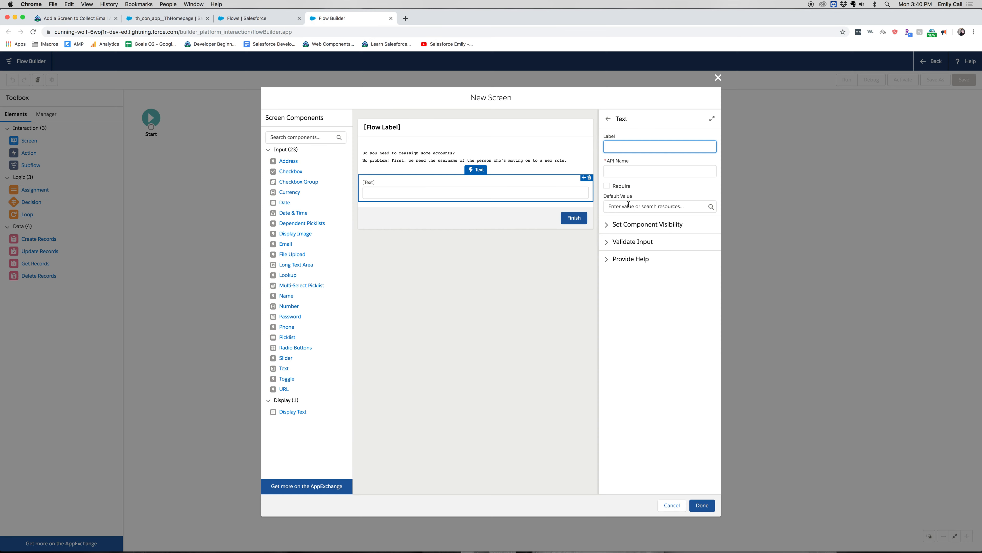
key(super+v)
- Replace the text input's API name with User1_username and make the field required
click(645, 171)
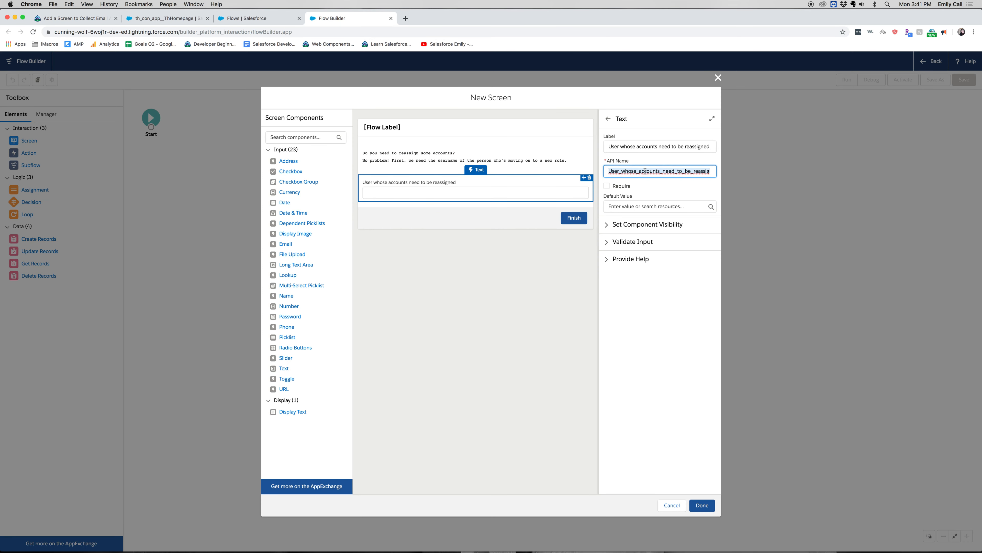
key(super+a)
key(BackSpace)
text(User)
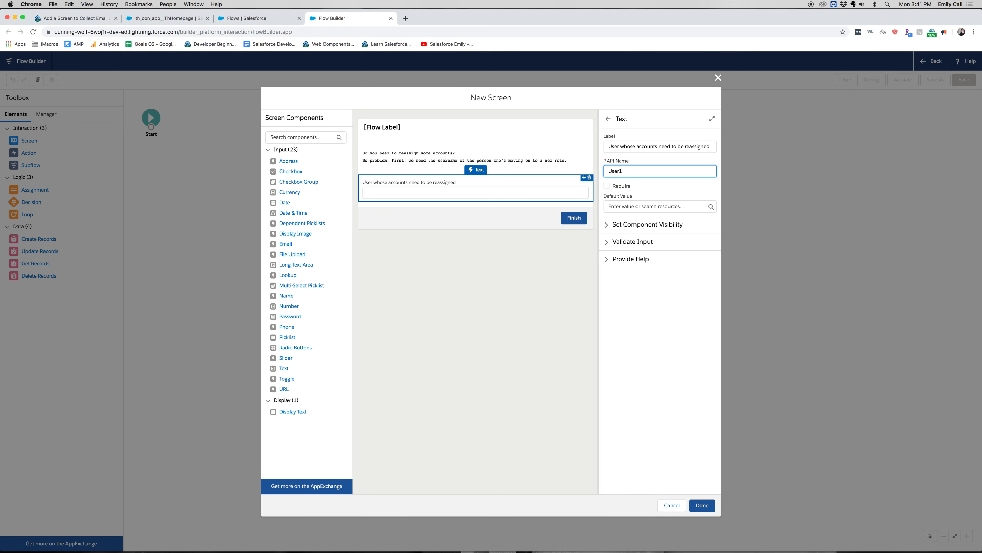
text(1_username)
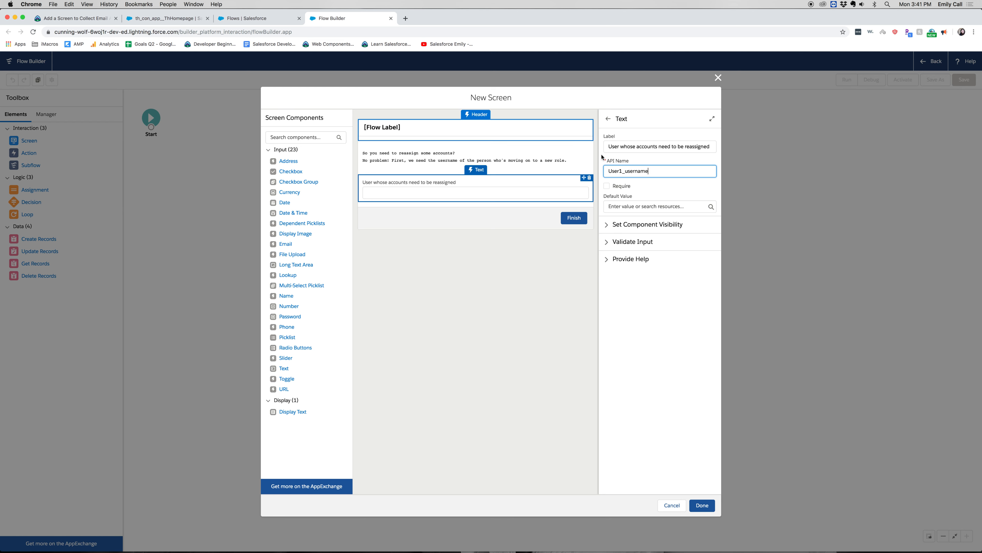
click(607, 185)
- Add a second Display Text component below the text input and set its API name to other_usernames
drag(465, 201, 464, 202)
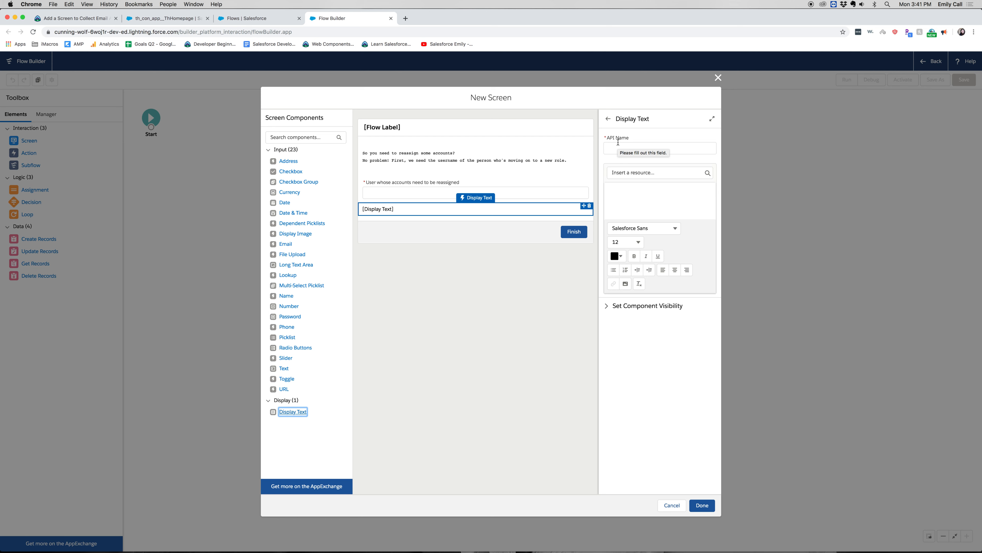
click(620, 146)
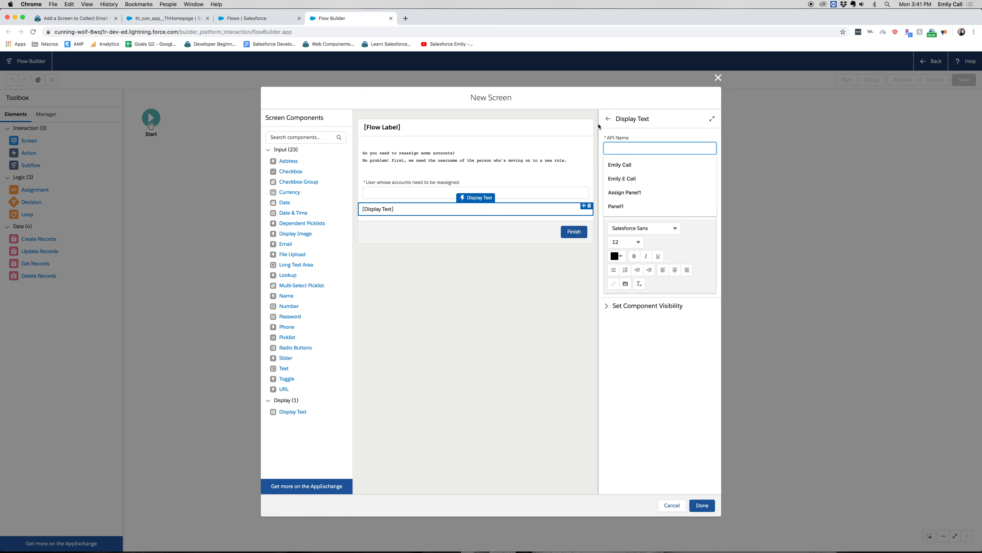
click(441, 294)
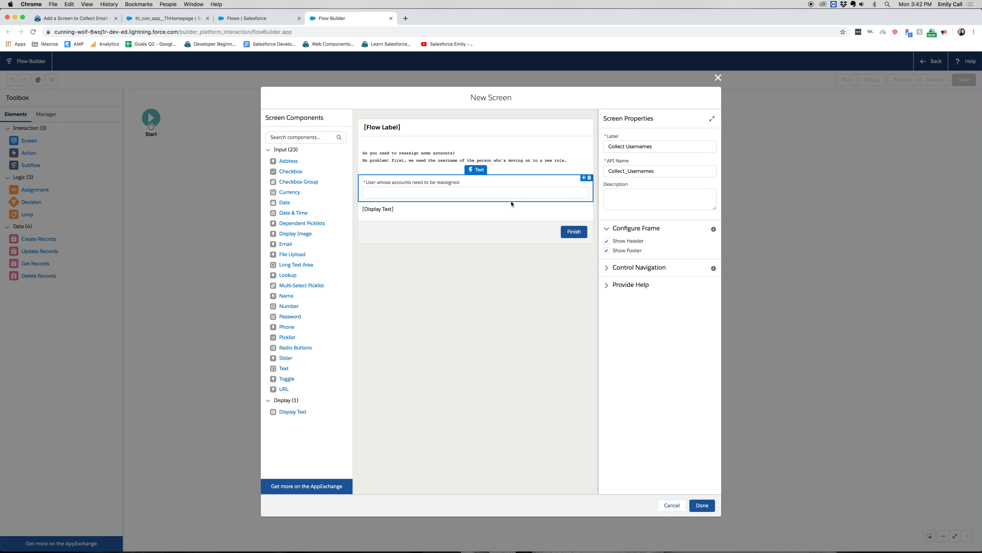
click(499, 211)
click(624, 150)
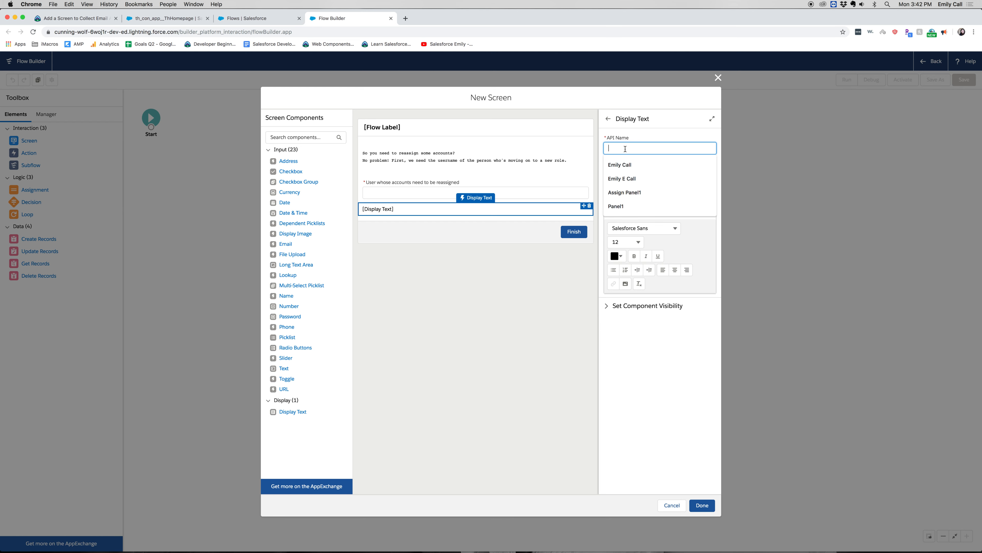
text(other)
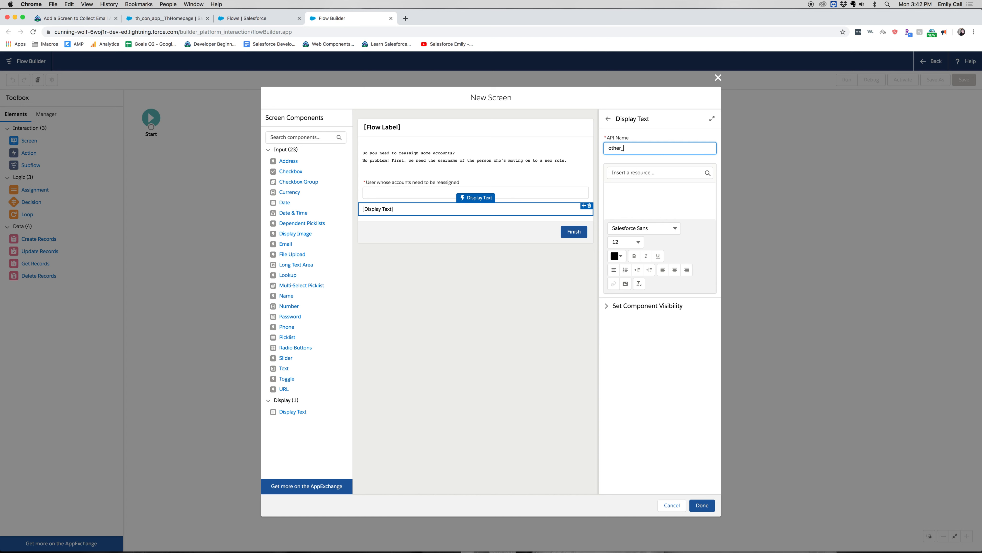
text(_usernames)
- Copy the message "Then we need the usernames of the people we want to assign the accounts to." from Trailhead into the other_usernames display text
click(640, 201)
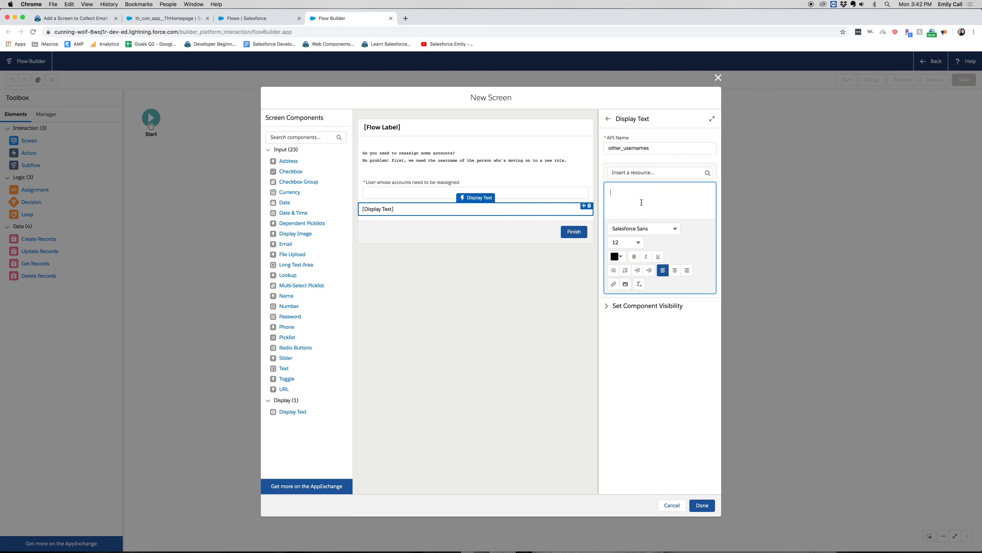
click(98, 20)
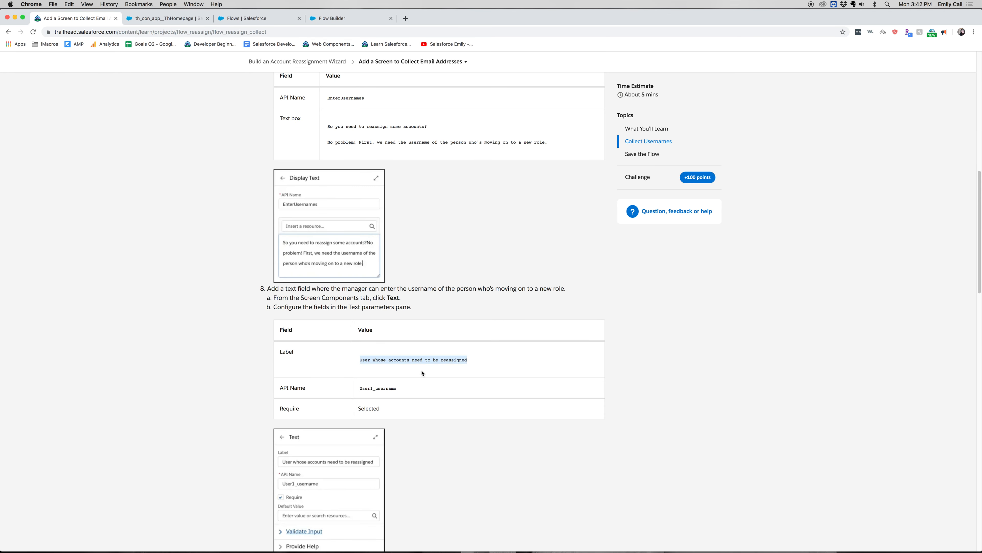
scroll(423, 373, down, 10)
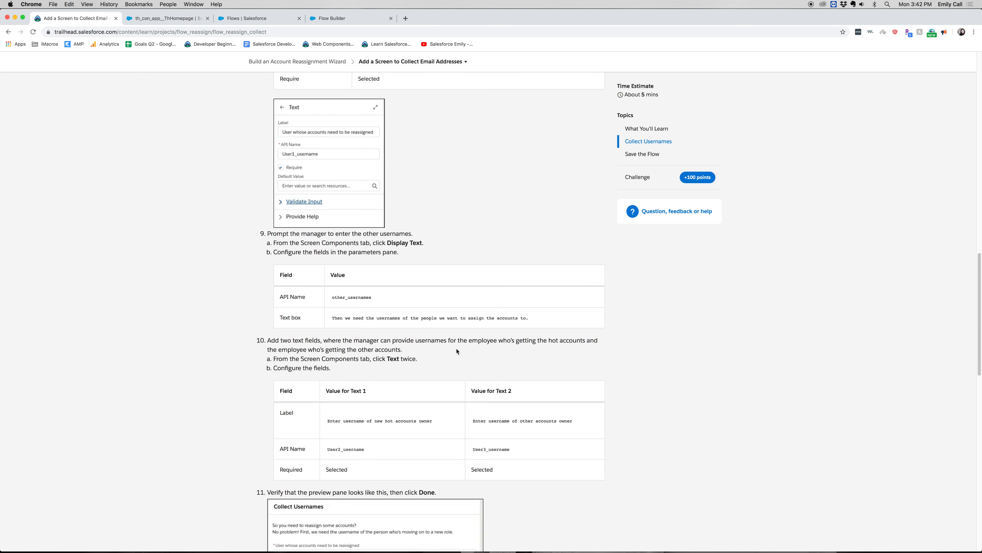
drag(540, 318, 323, 321)
key(super+c)
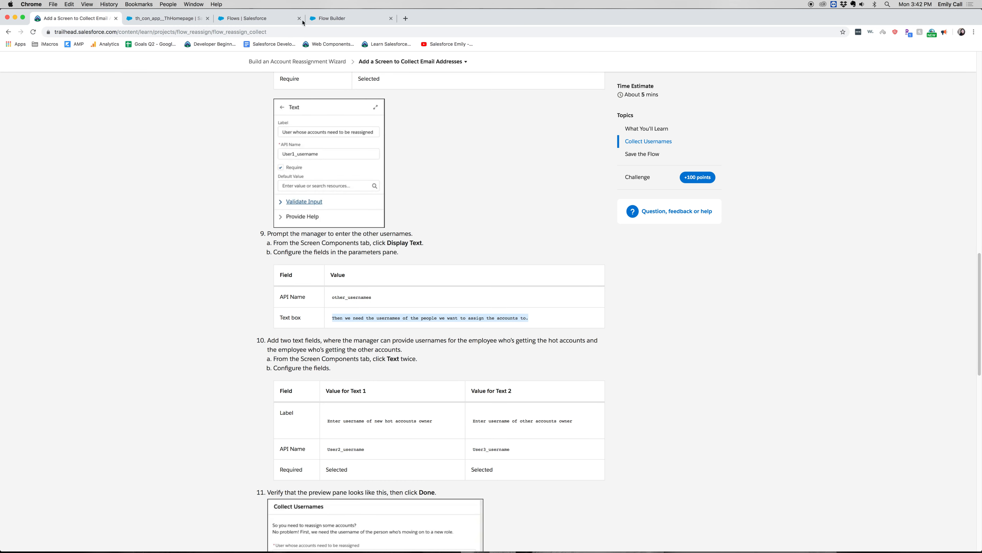
key(super+4)
key(super+v)
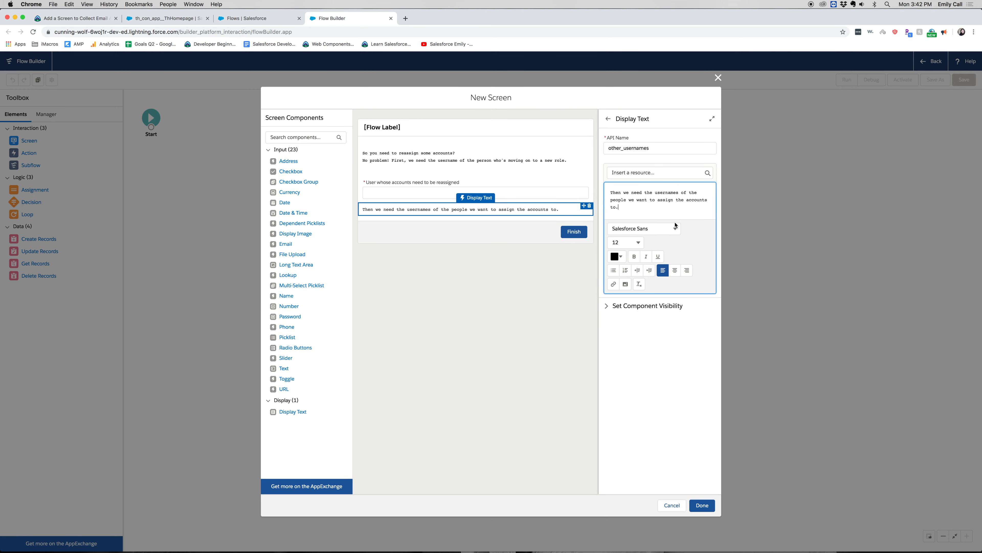
click(504, 344)
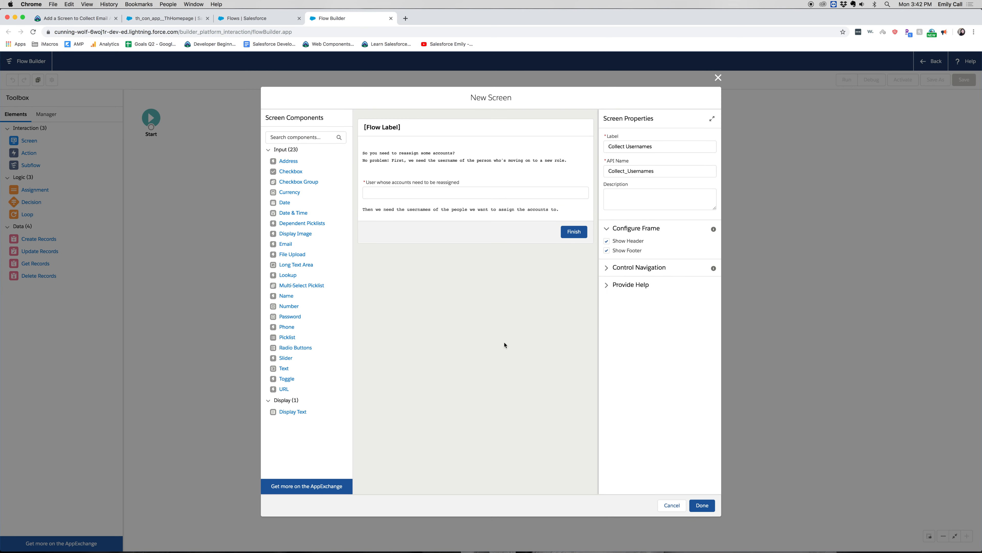
- Add two Text inputs below the second message and label the first "Enter username of new hot accounts owner", copied from Trailhead
drag(285, 369, 428, 214)
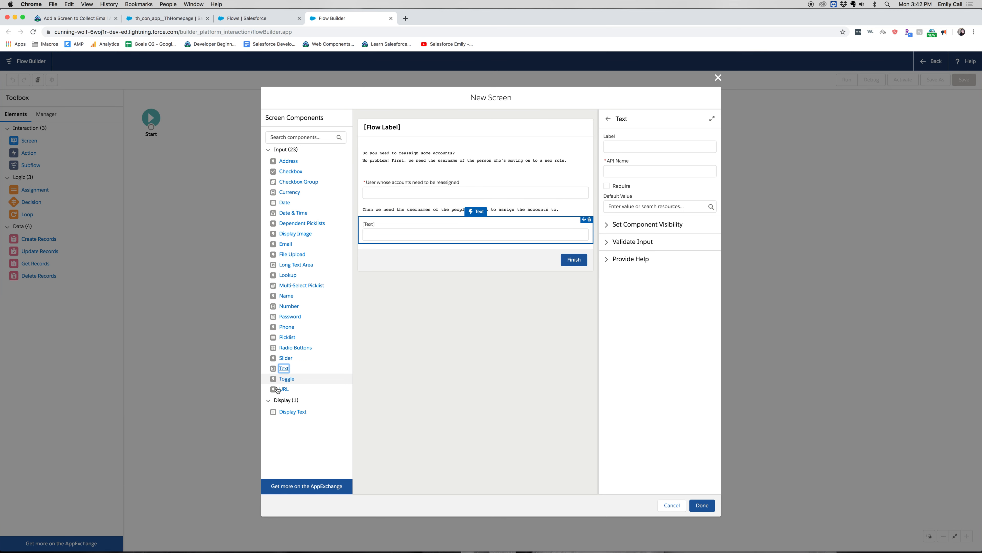
drag(284, 368, 467, 241)
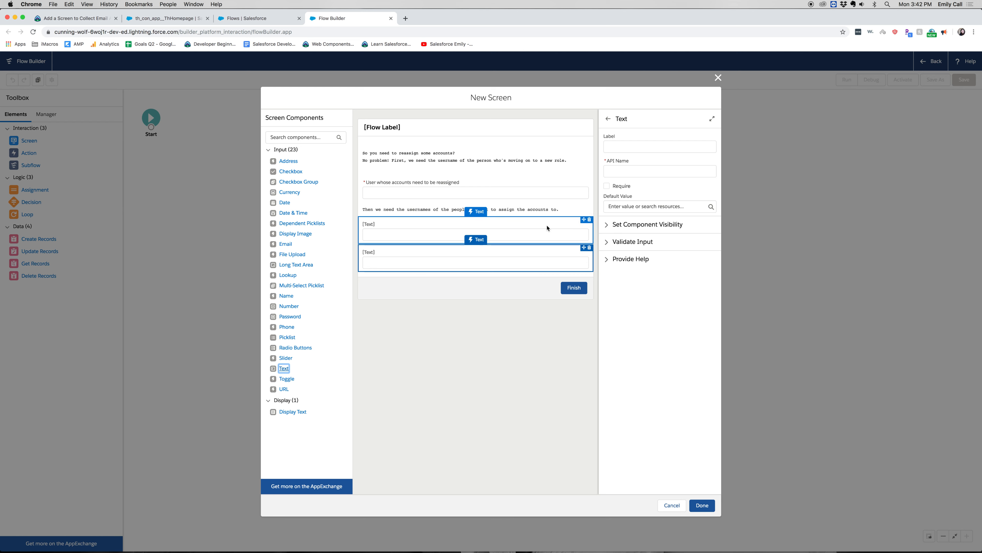
click(630, 145)
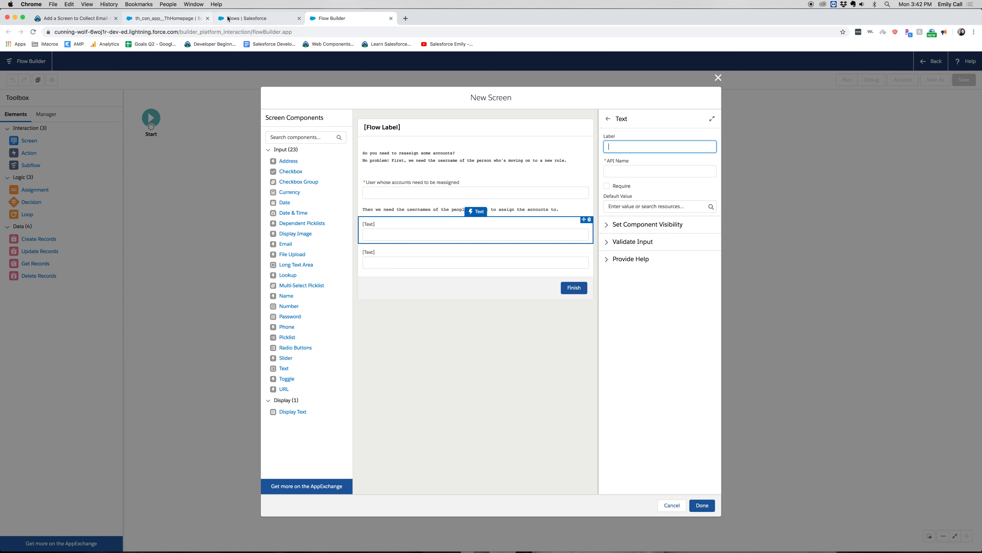
click(62, 18)
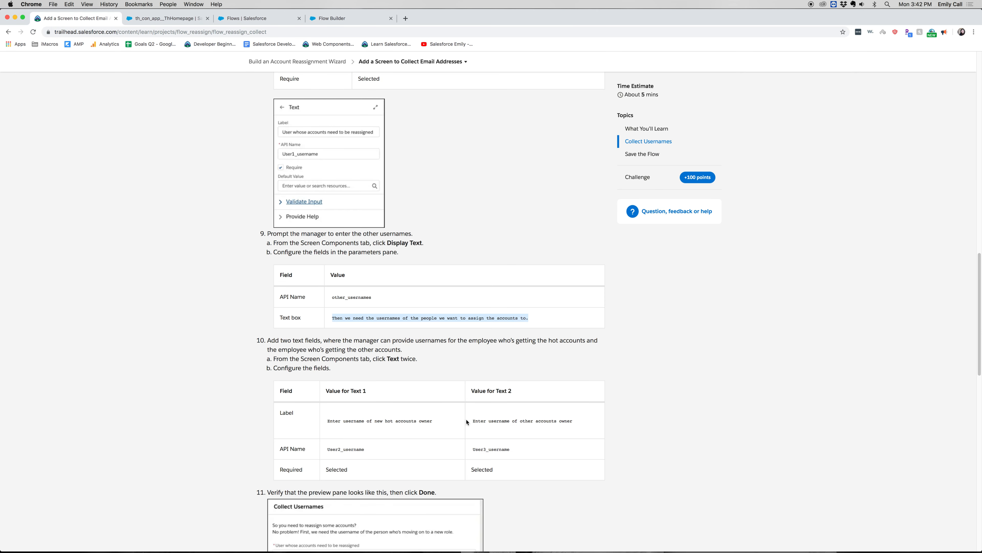
scroll(467, 422, down, 3)
drag(441, 360, 326, 354)
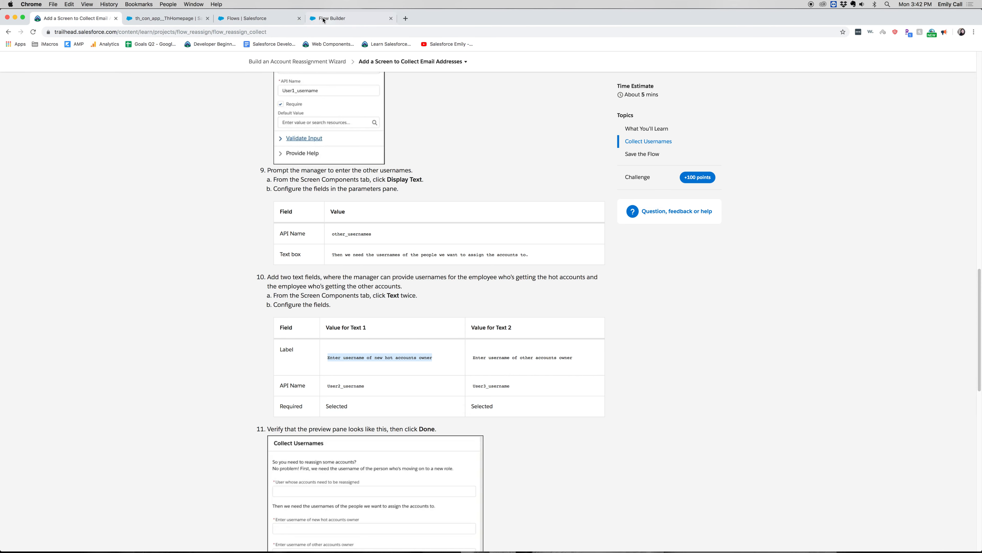
click(332, 18)
key(super+v)
- Replace the hot accounts owner input's API name with User2_username and make the field required
click(659, 172)
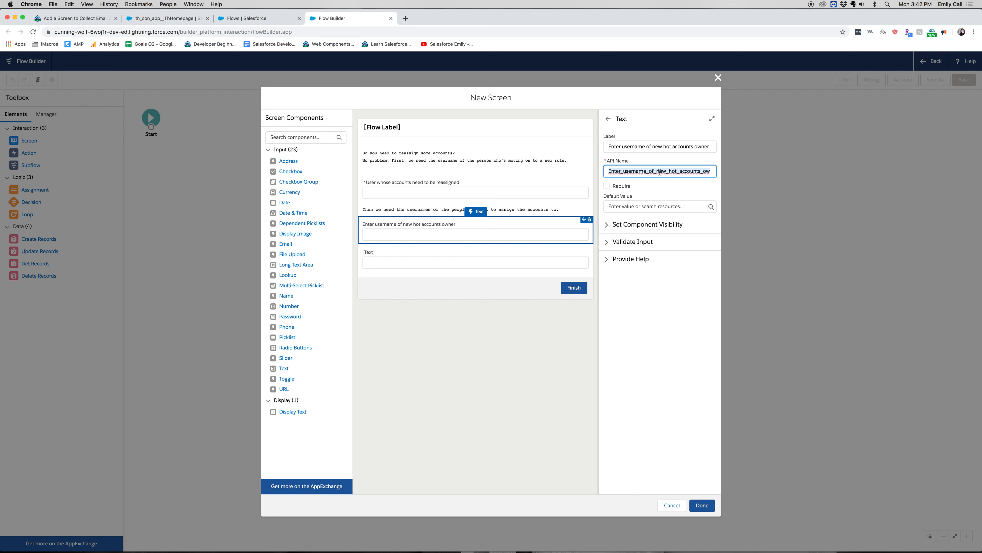
key(super+a)
text(User2)
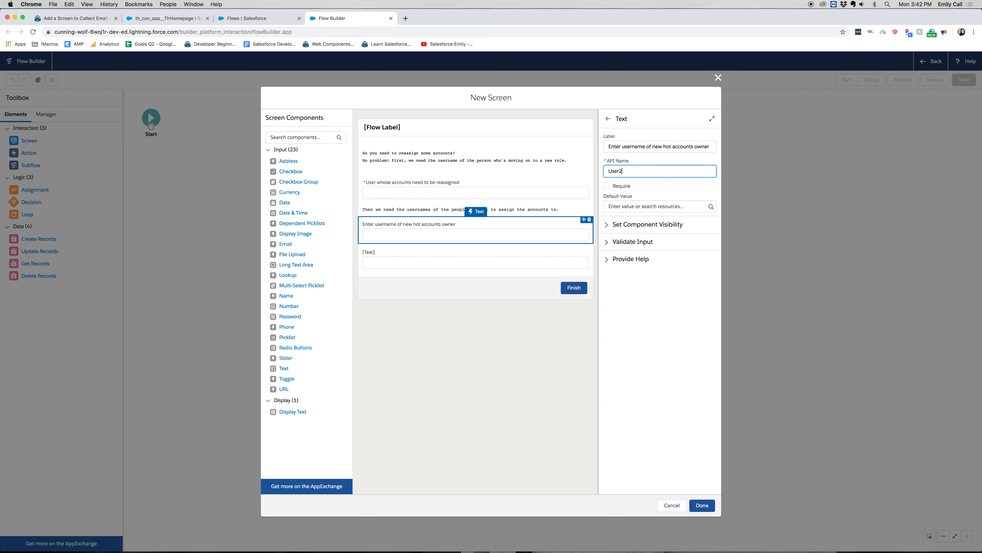
text(_username)
click(623, 187)
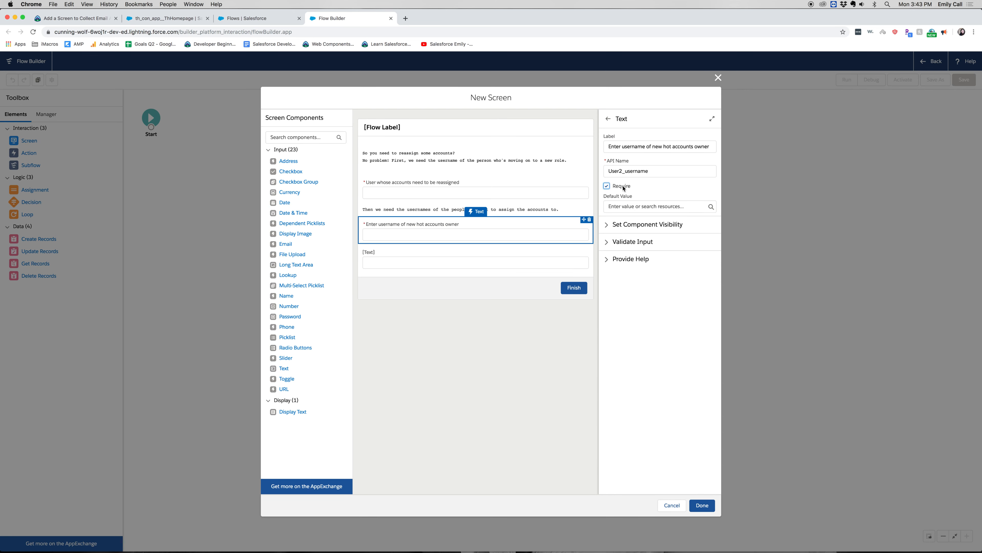
- Label the last text input "Enter username of other accounts owner", copied from the Trailhead instructions
click(500, 266)
click(239, 20)
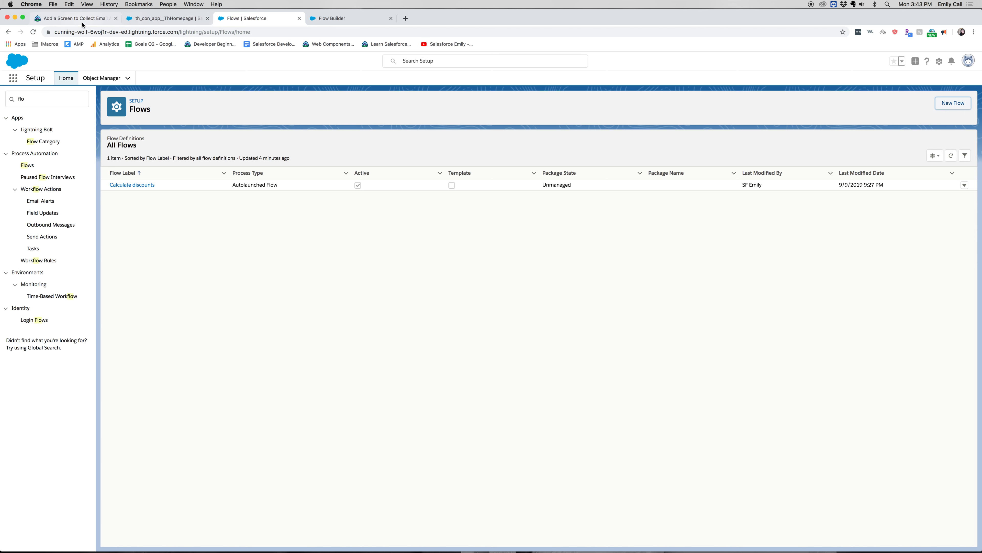
click(77, 18)
drag(590, 360, 470, 356)
key(super+c)
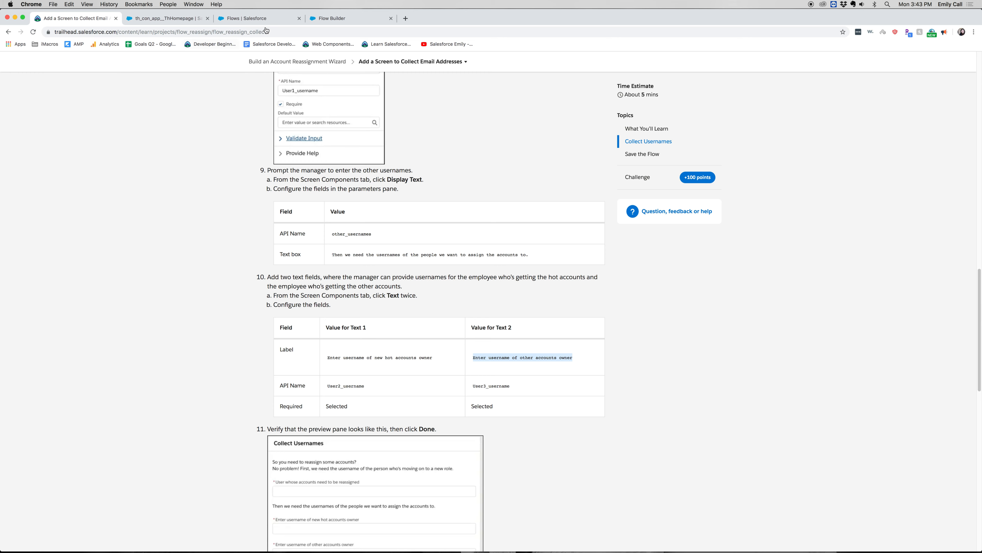
click(371, 18)
key(super+v)
- Replace the other accounts owner input's API name with User3_username and make the field required
click(693, 170)
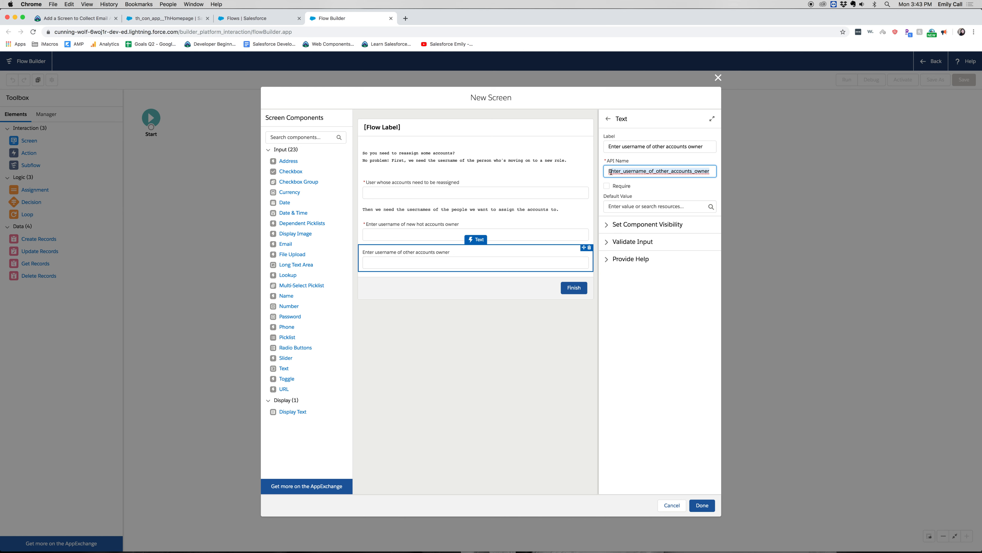
key(super+a)
text(E)
key(BackSpace)
text(User)
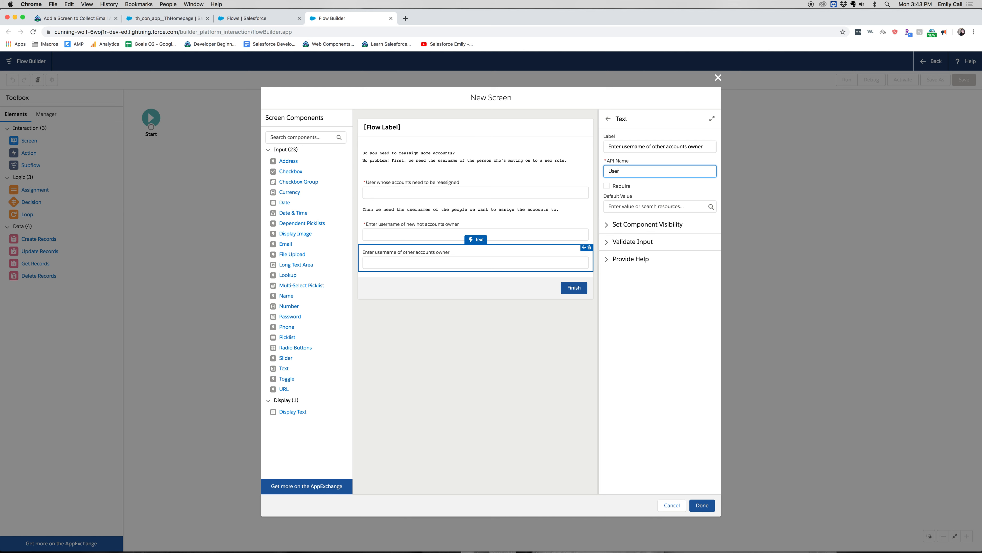
text(3_username)
click(606, 186)
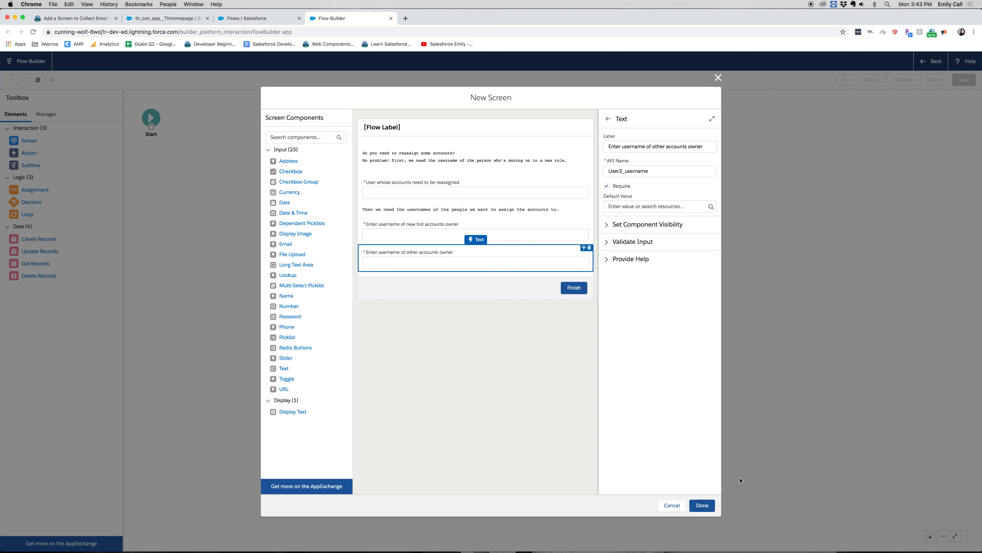
- Review the components and finish the Collect Usernames screen, and connect the Start element to it
click(440, 130)
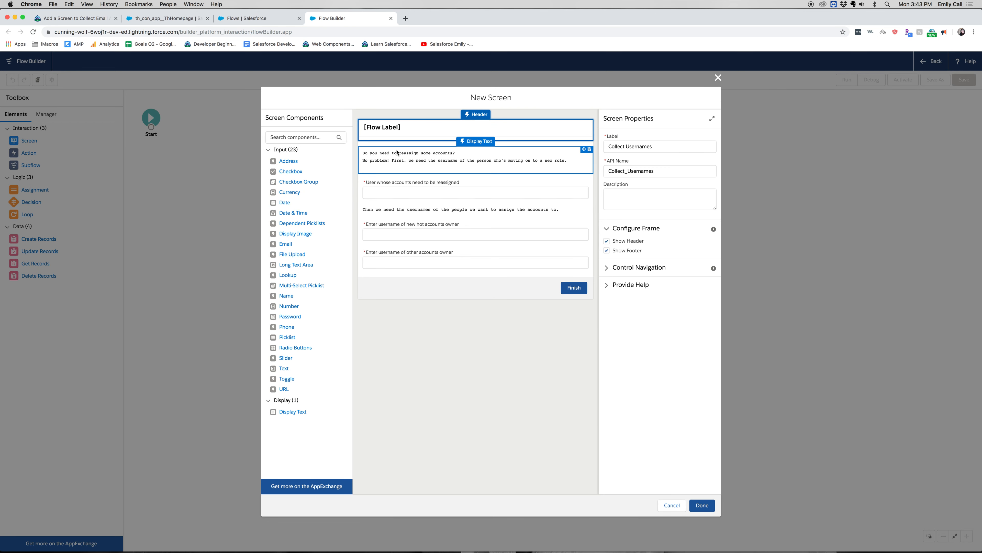
click(405, 164)
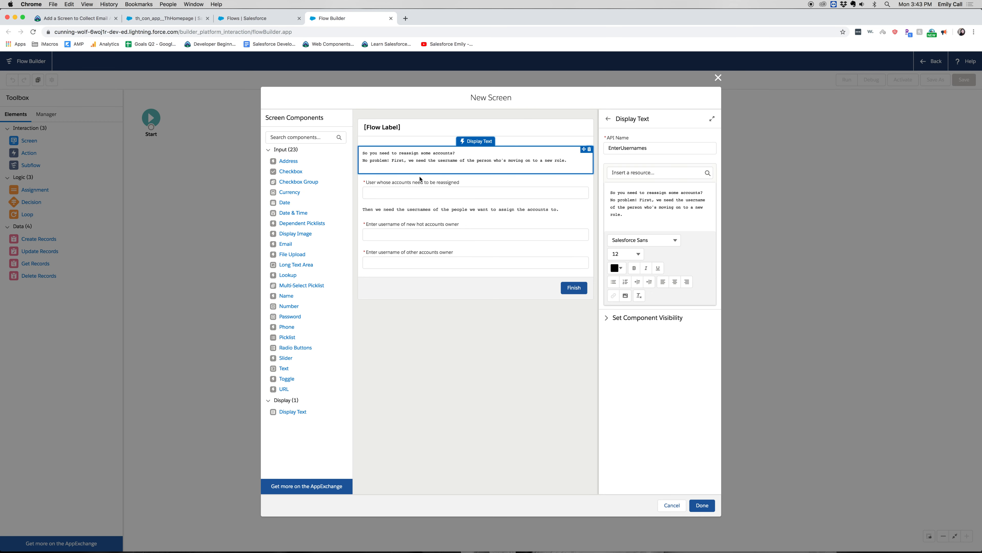
click(421, 180)
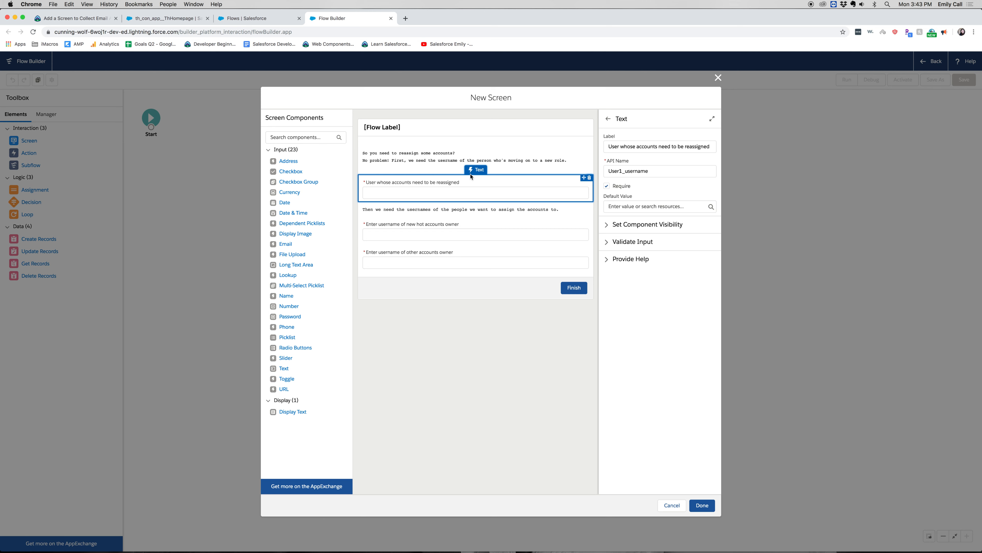
click(466, 209)
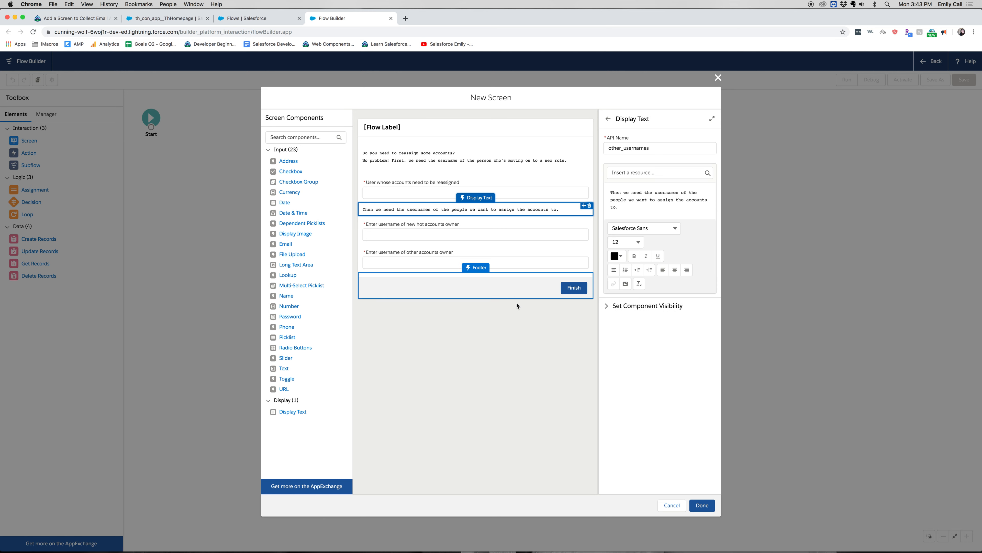
click(515, 259)
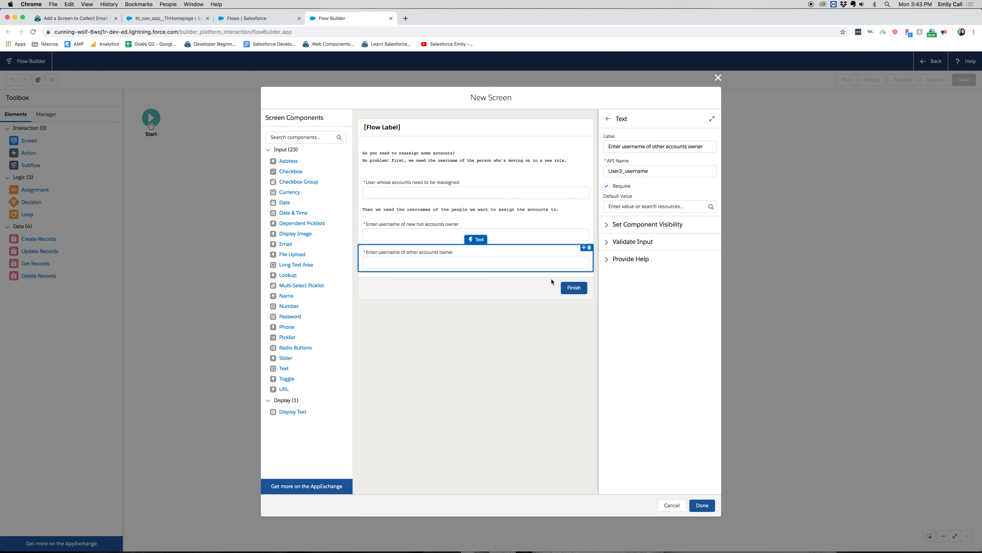
click(702, 505)
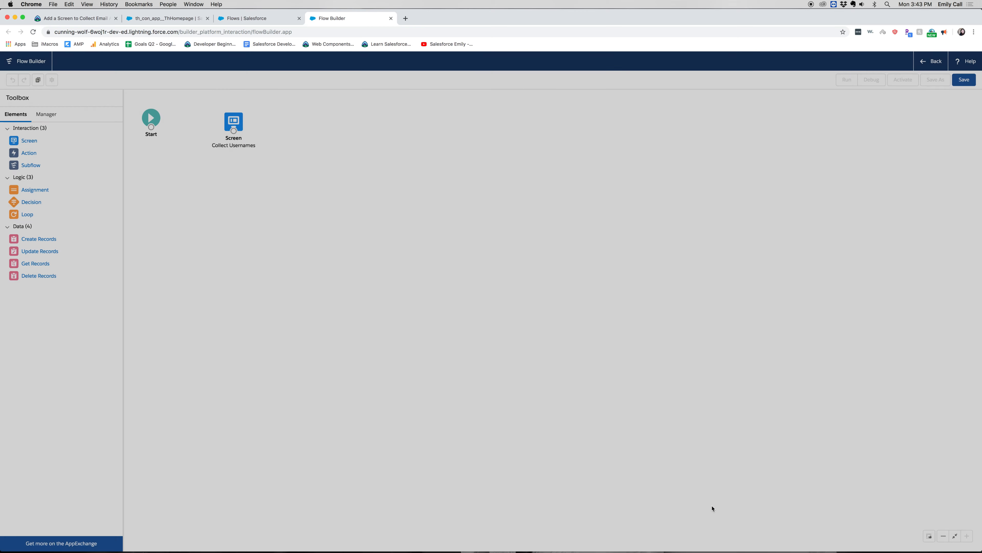
drag(150, 128, 234, 122)
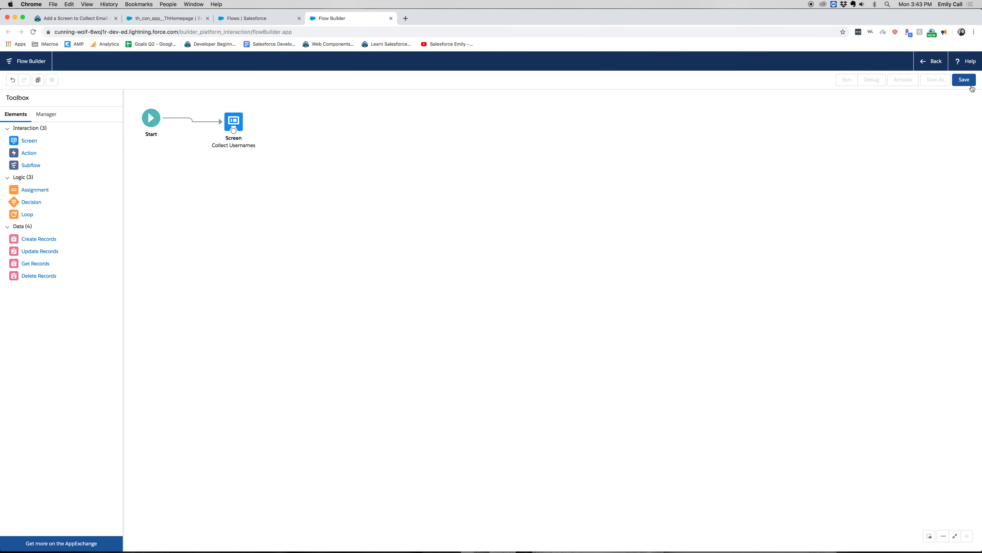
- Start saving the flow and enter "Reassign accounts" as its flow label
click(964, 80)
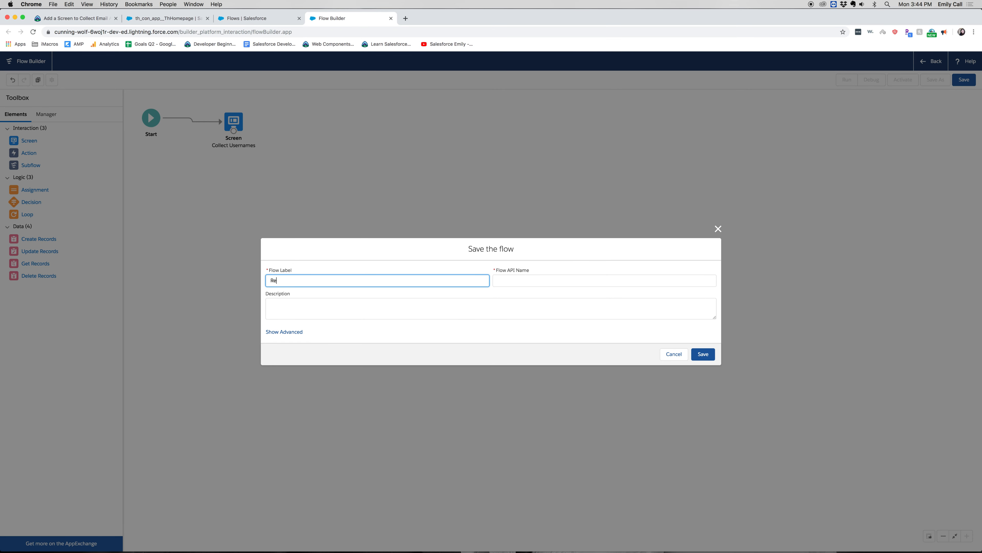
text(Reassign Accou)
key(BackSpace)
key(BackSpace)
key(BackSpace)
key(BackSpace)
key(BackSpace)
key(BackSpace)
key(BackSpace)
key(BackSpace)
key(BackSpace)
key(BackSpace)
key(BackSpace)
key(BackSpace)
key(BackSpace)
text(ssign accounts)
key(Tab)
key(Tab)
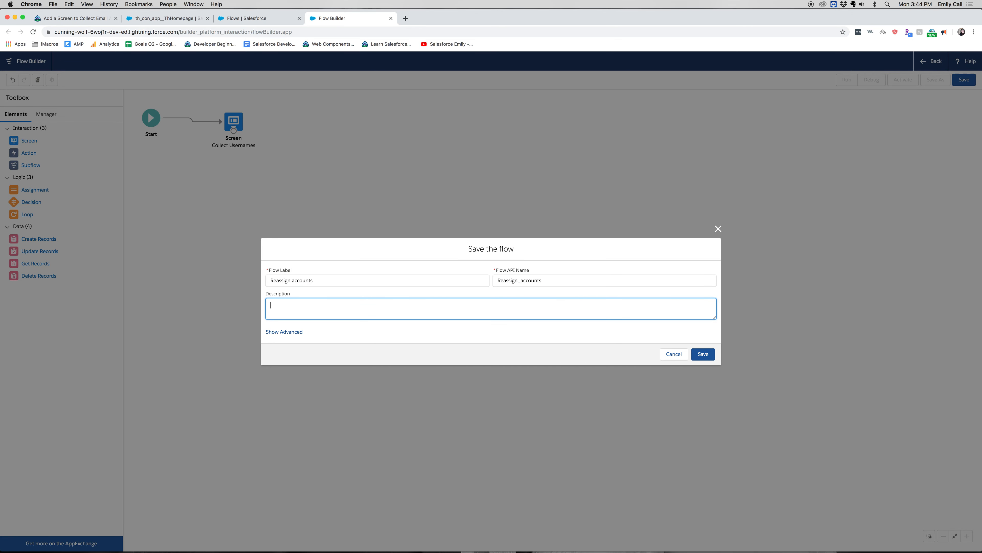
- Describe the flow as "Transfer ownership of accounts when a user leaves their role" and save it
text(Transfer owevernshi)
key(BackSpace)
key(BackSpace)
key(BackSpace)
key(BackSpace)
key(BackSpace)
key(BackSpace)
text(ership of accounts when a user leaves their ro)
click(698, 358)
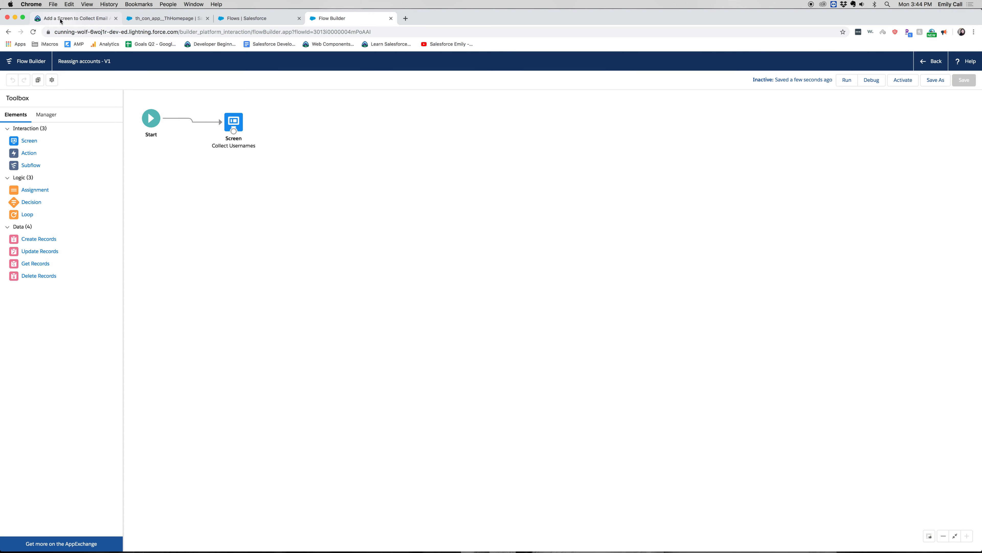
- Return to the Trailhead project page and verify the completed step to earn 100 points
click(73, 18)
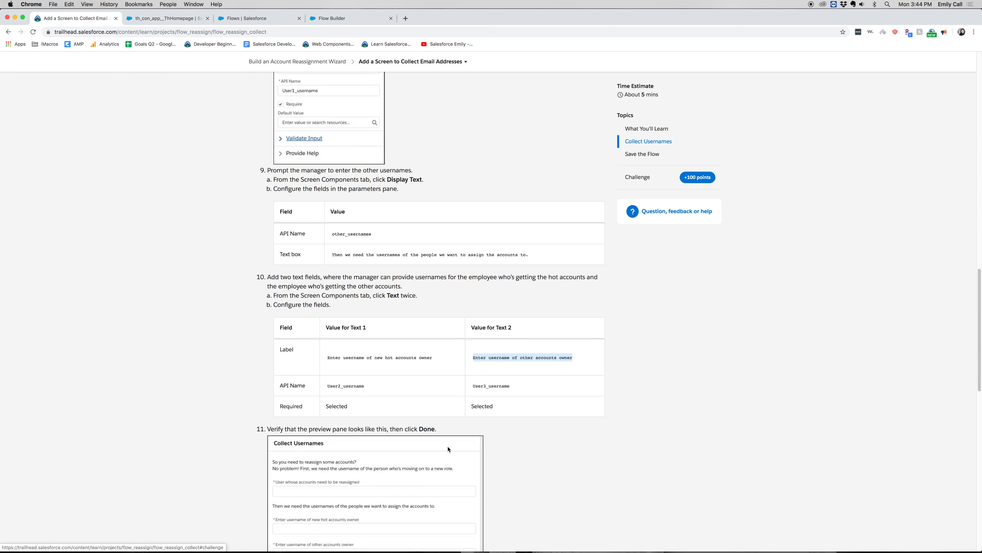
click(702, 178)
click(300, 339)
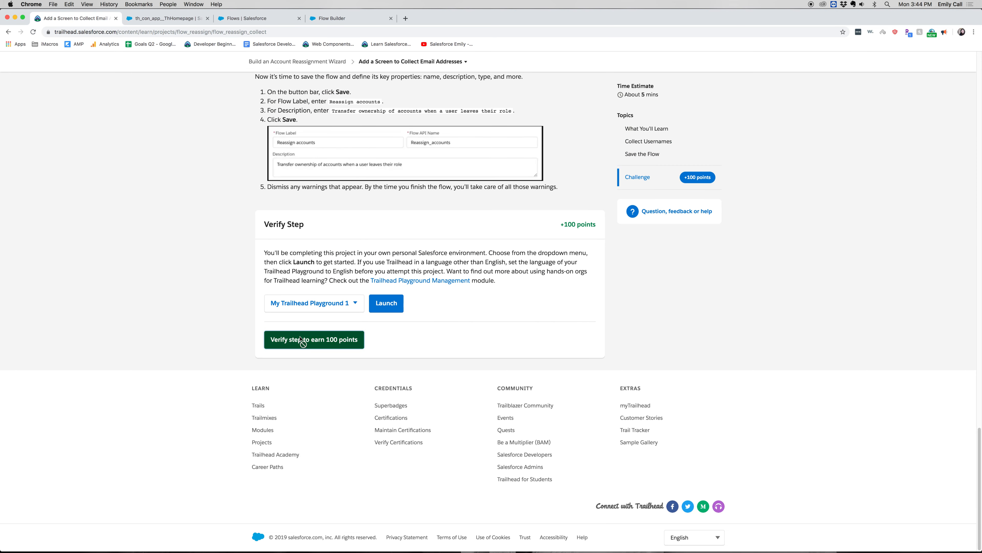